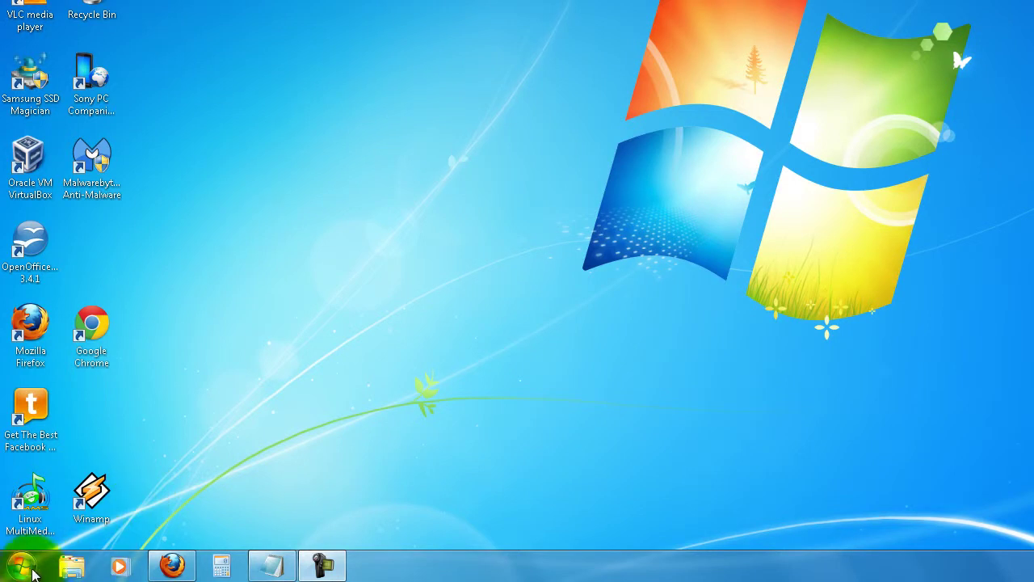
Try to open the Scheduler Settings in Malwarebytes Anti-Malware, dismiss the notice and close the program.
{"action": "double_click", "coordinate": [93, 179]}
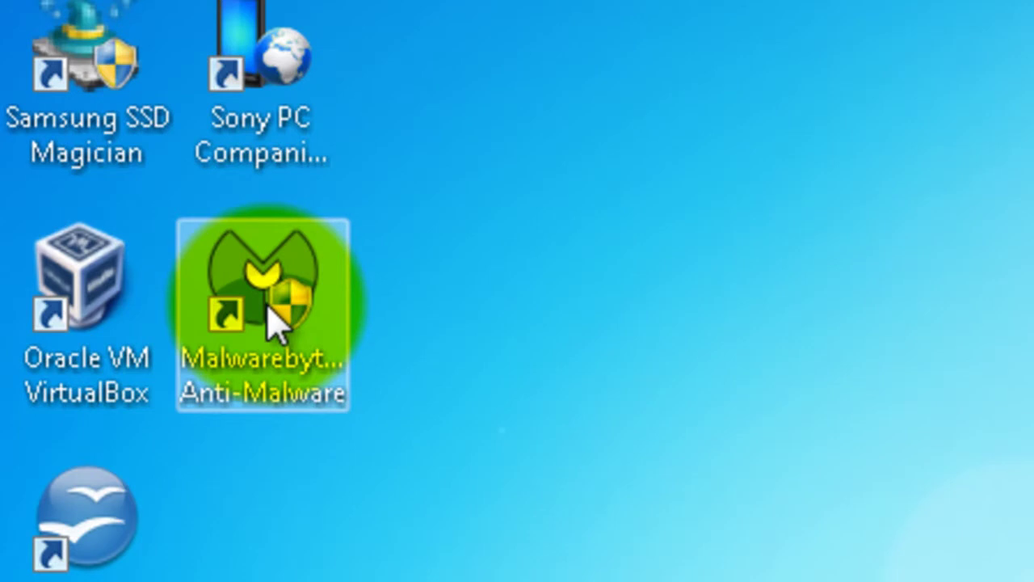
{"action": "double_click", "coordinate": [272, 311]}
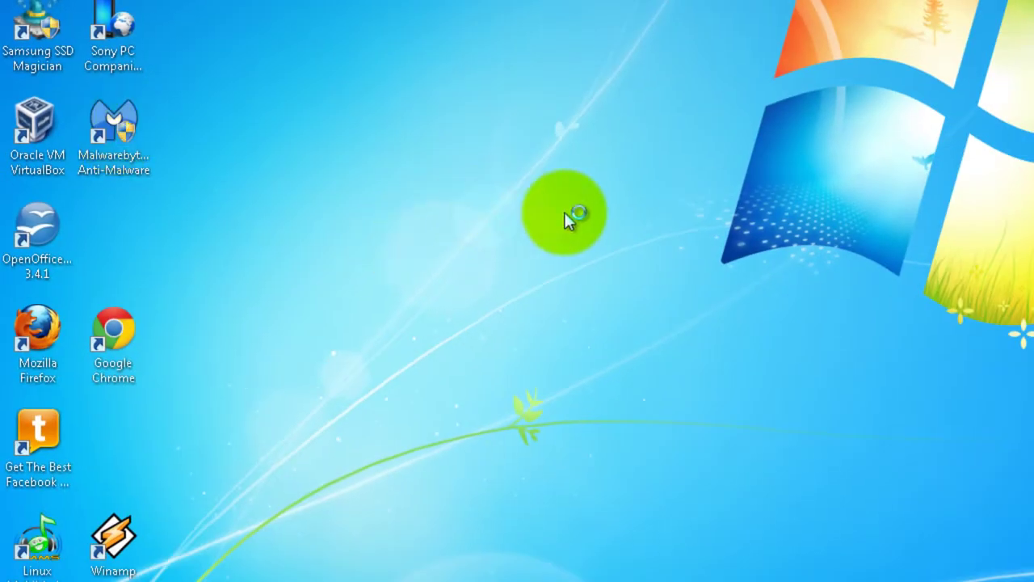
{"action": "left_click_drag", "start_coordinate": [717, 2], "coordinate": [446, 16]}
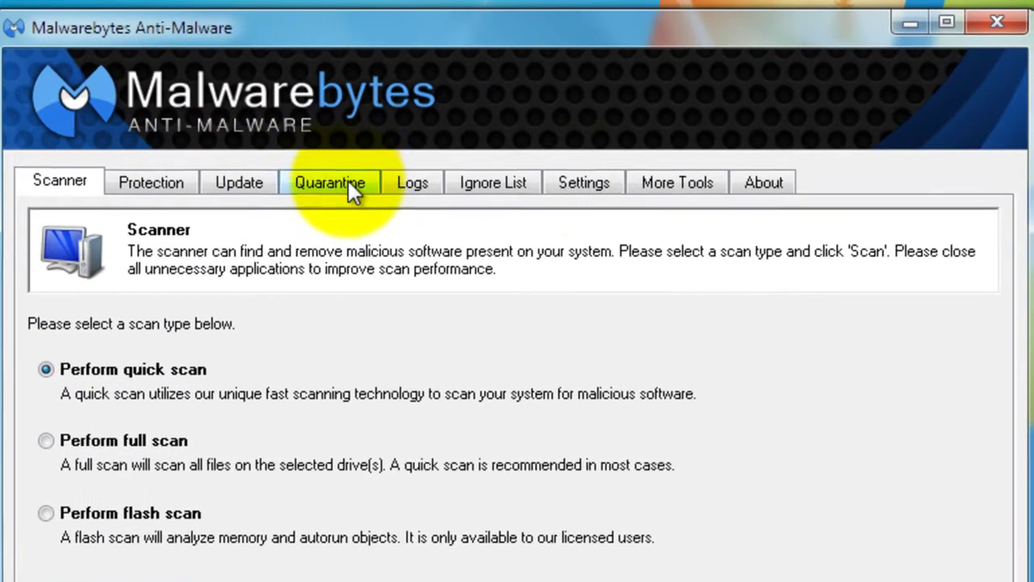
{"action": "left_click", "coordinate": [703, 144]}
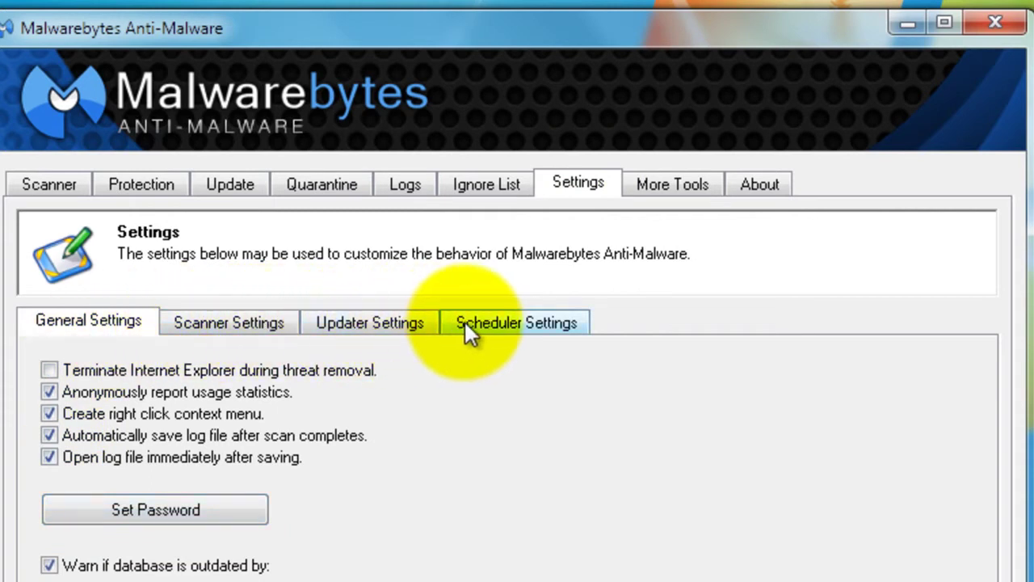
{"action": "left_click", "coordinate": [544, 328]}
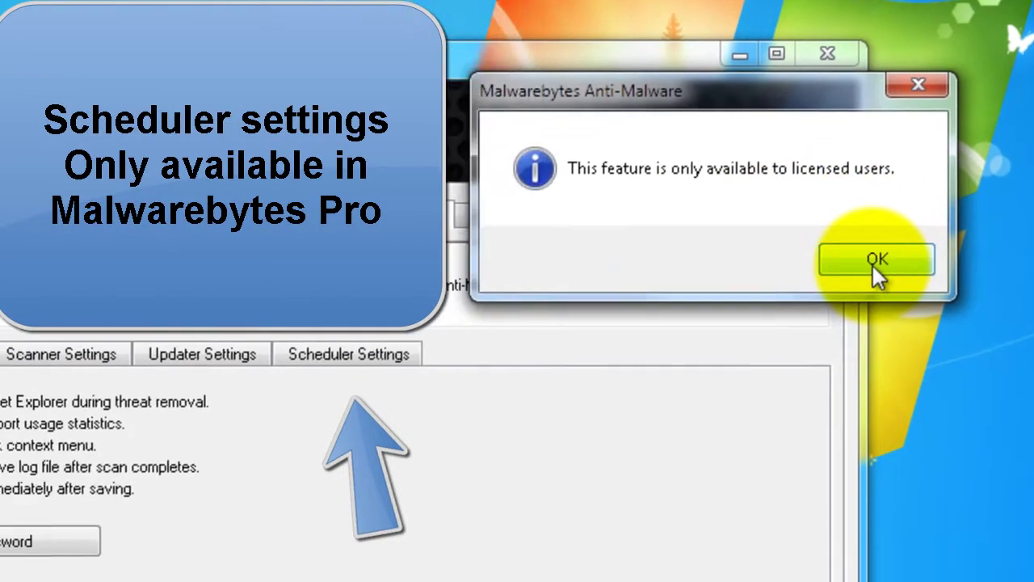
{"action": "left_click", "coordinate": [763, 305]}
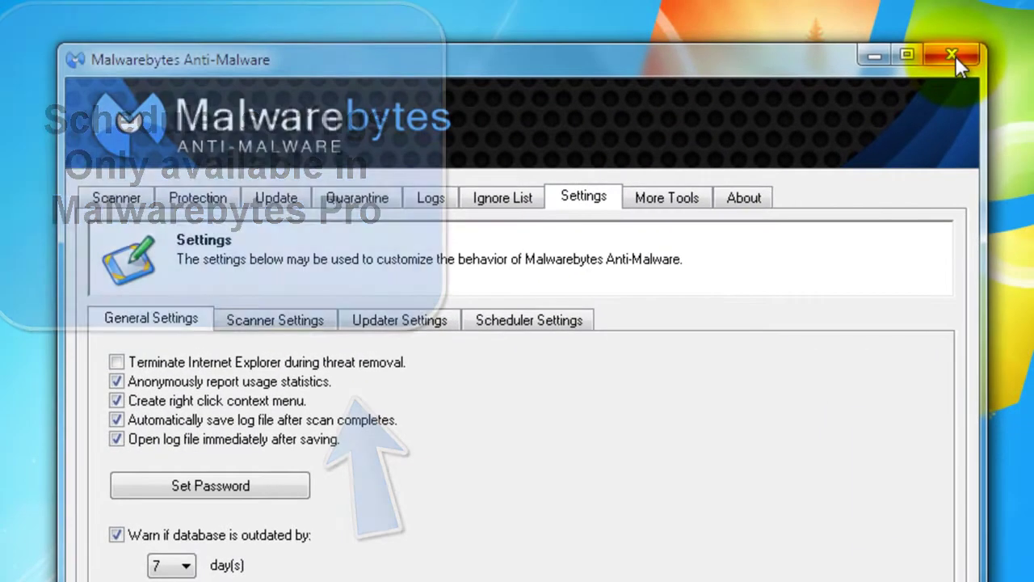
{"action": "left_click", "coordinate": [980, 20]}
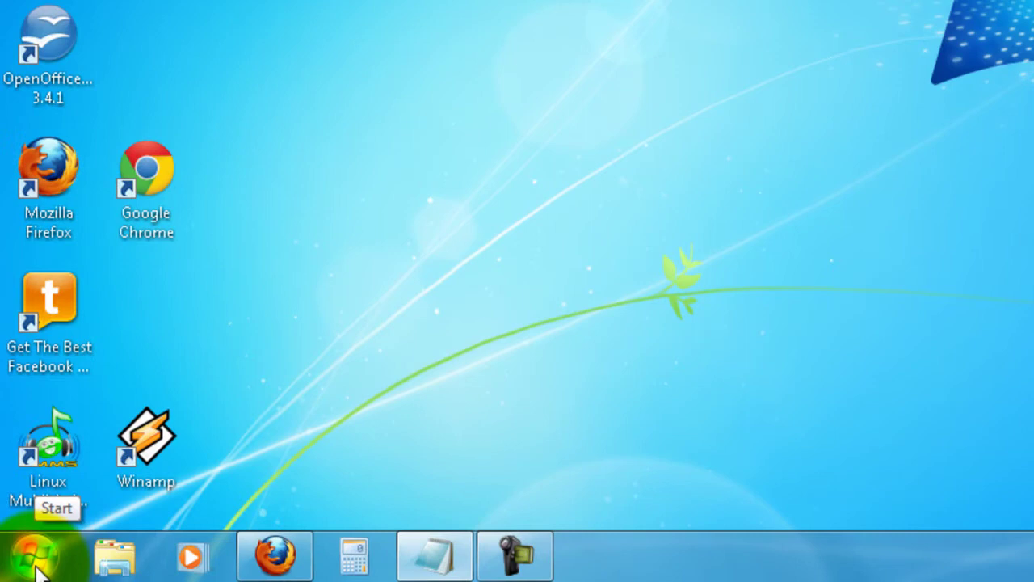
Launch Task Scheduler from the Windows system tools.
{"action": "left_click", "coordinate": [36, 558]}
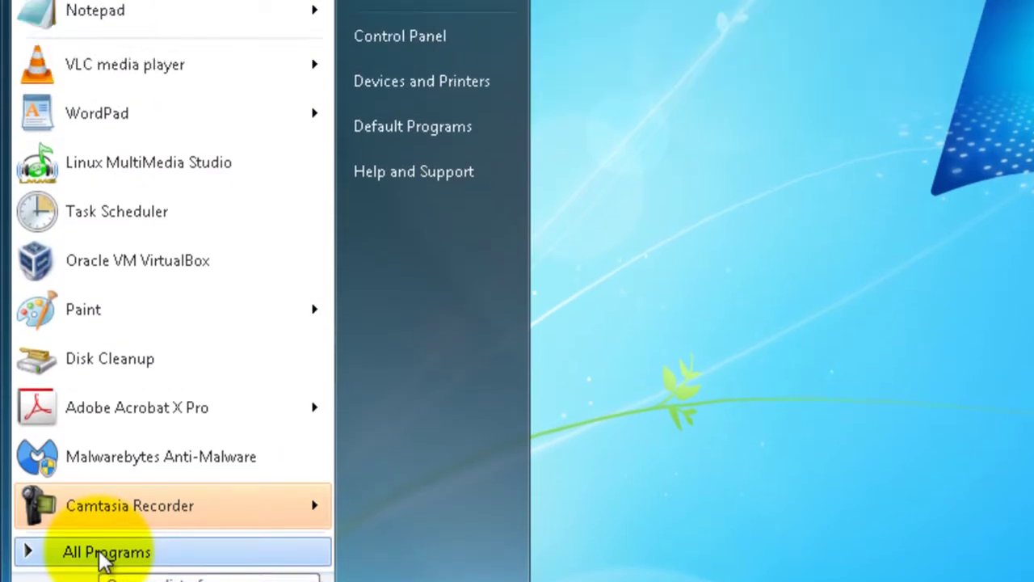
{"action": "left_click", "coordinate": [102, 556]}
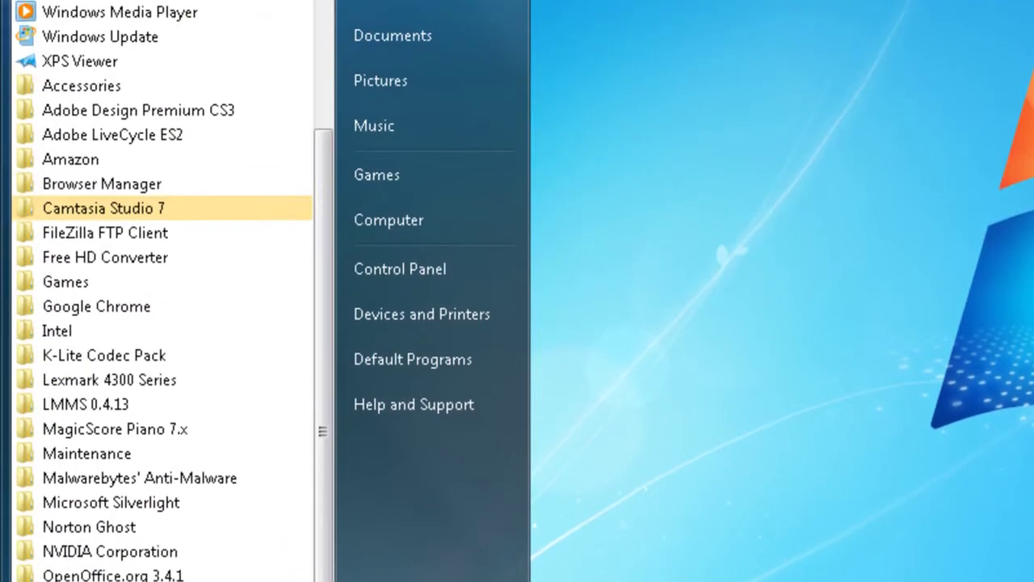
{"action": "left_click", "coordinate": [62, 85]}
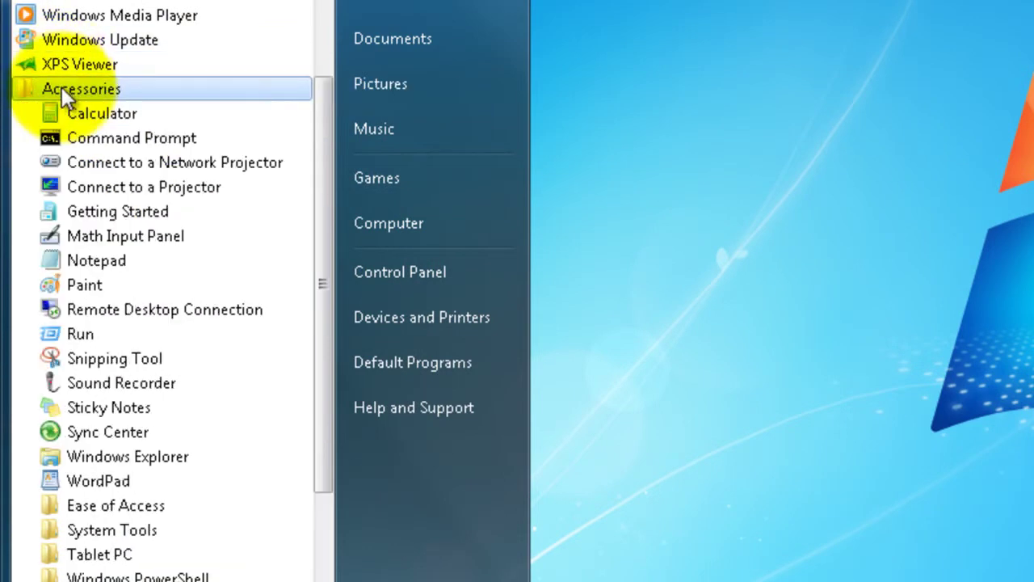
{"action": "left_click", "coordinate": [92, 528]}
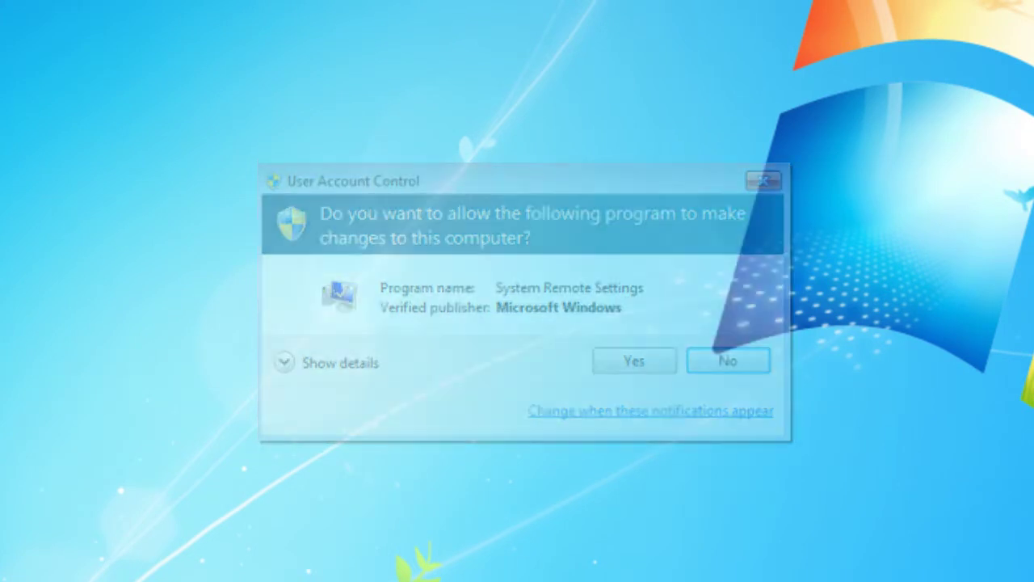
{"action": "left_click", "coordinate": [313, 465]}
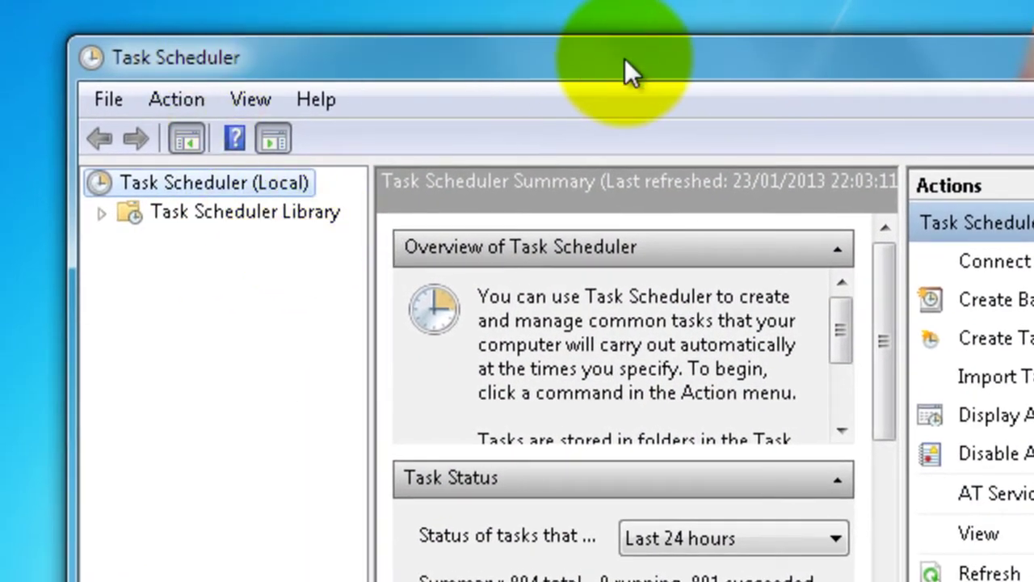
Create a basic task named "malwarebytes scan" with the description "run a scan in malwarebytes".
{"action": "left_click", "coordinate": [176, 99]}
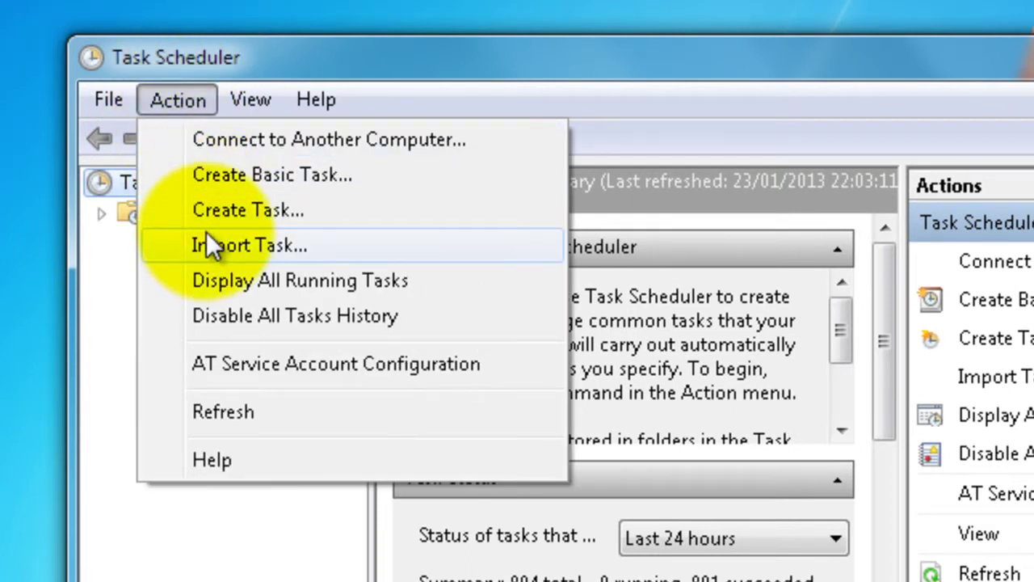
{"action": "left_click", "coordinate": [282, 175]}
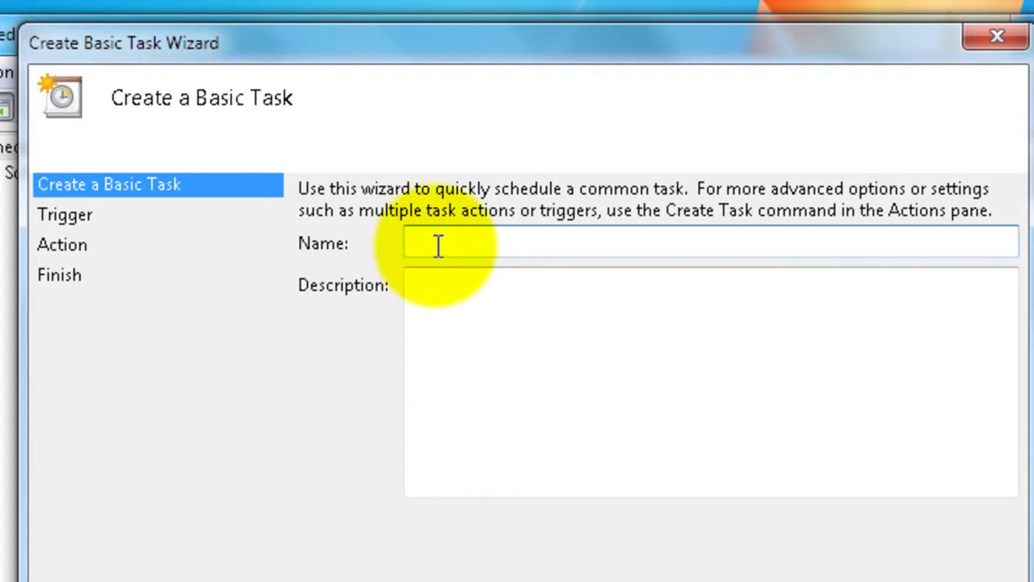
{"action": "type", "text": "malwarebytes s"}
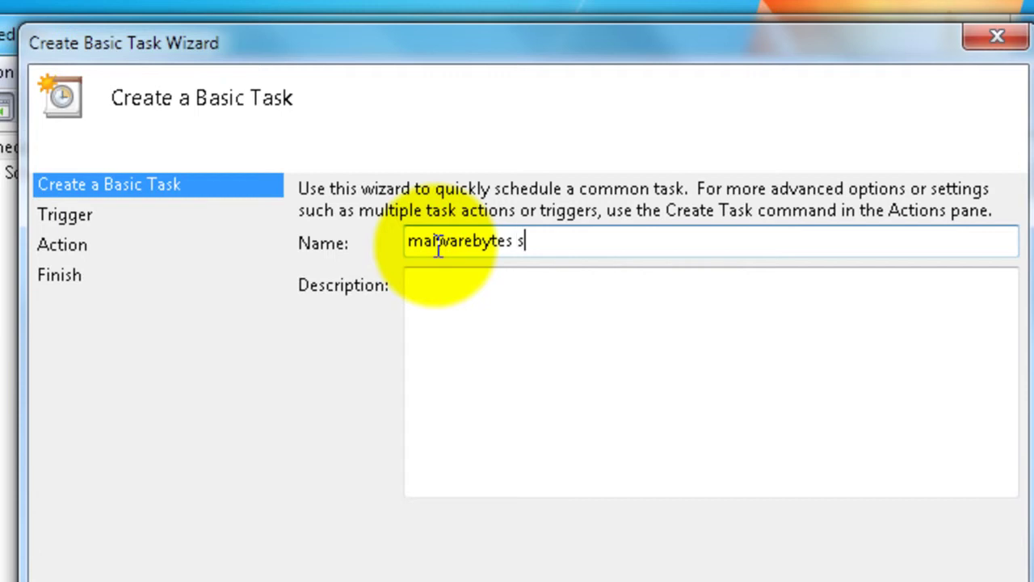
{"action": "type", "text": "can"}
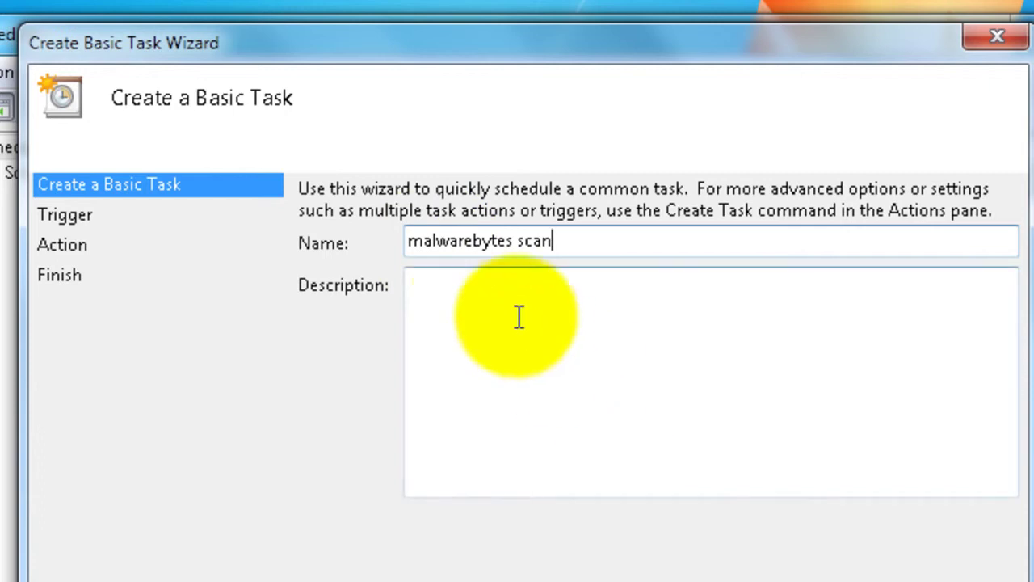
{"action": "left_click", "coordinate": [470, 289]}
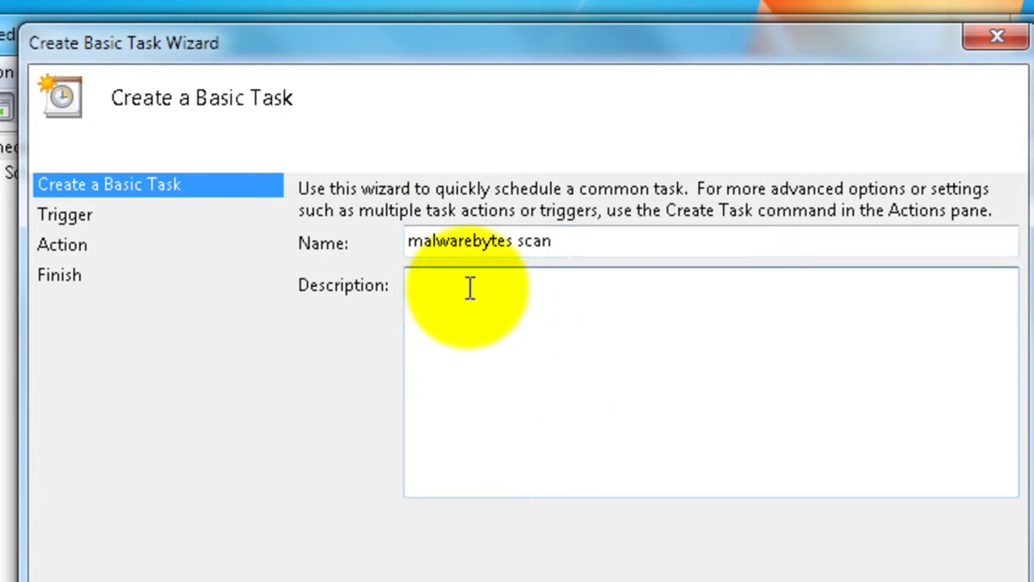
{"action": "type", "text": "run a scan"}
{"action": "type", "text": "in mal"}
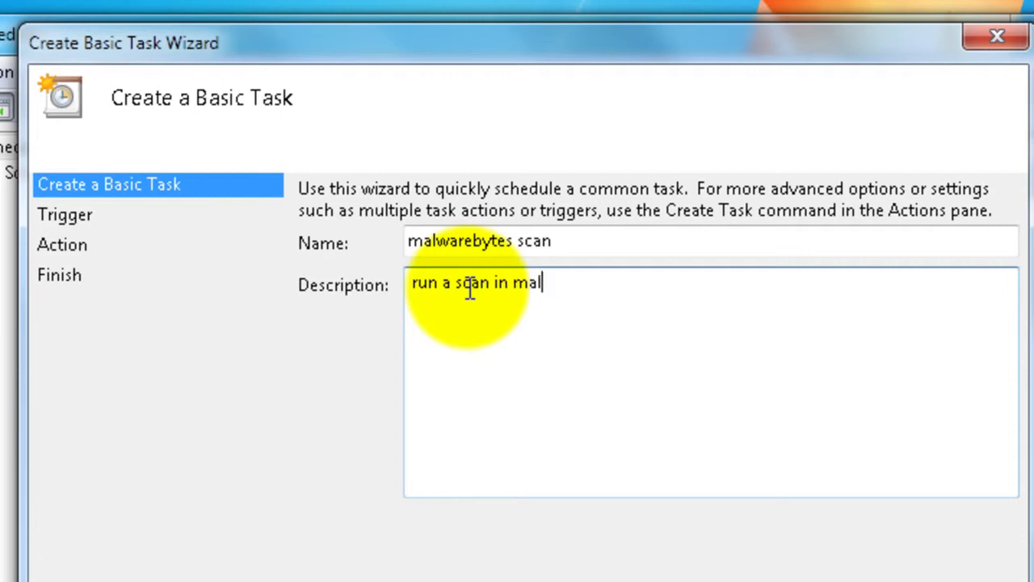
{"action": "type", "text": "warebytes"}
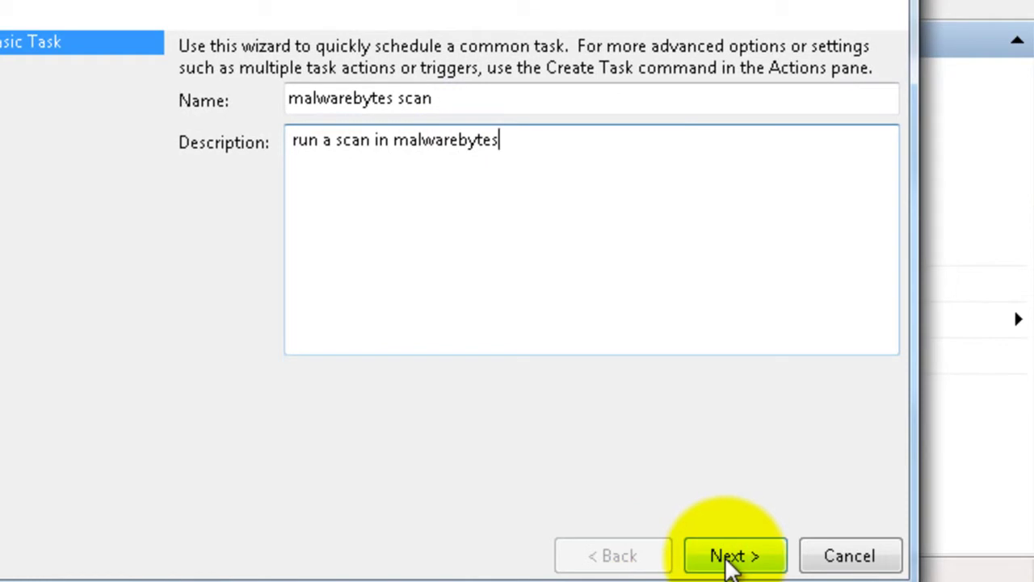
{"action": "left_click", "coordinate": [730, 557]}
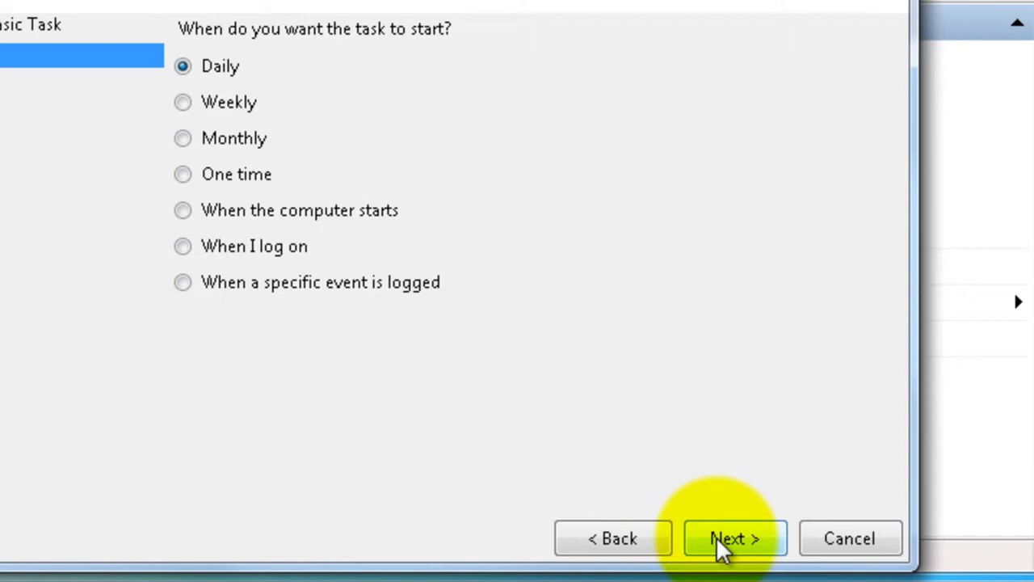
Give the task a daily trigger starting at 18:00:00 and synchronize it across time zones.
{"action": "left_click", "coordinate": [716, 536]}
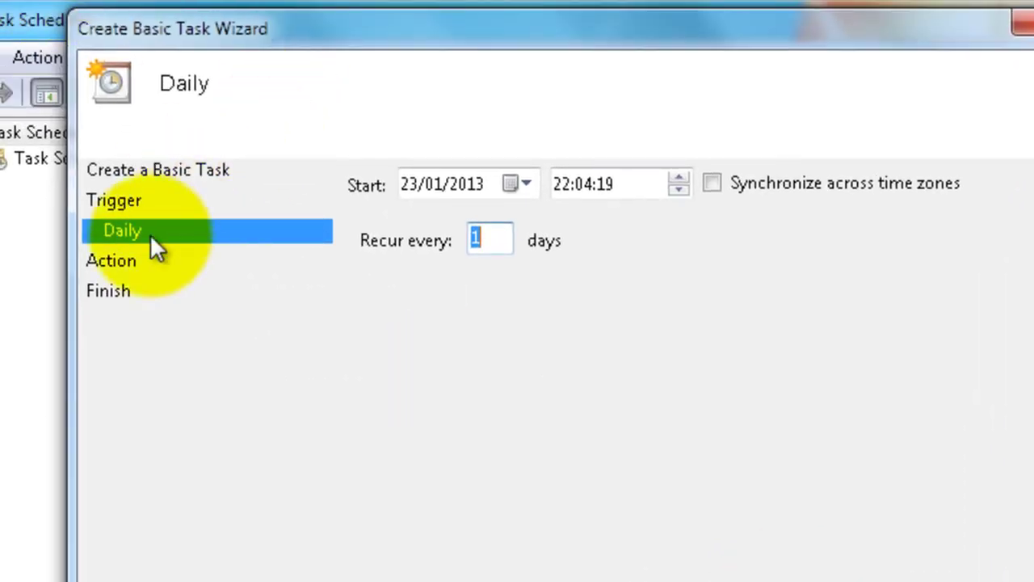
{"action": "left_click", "coordinate": [564, 186]}
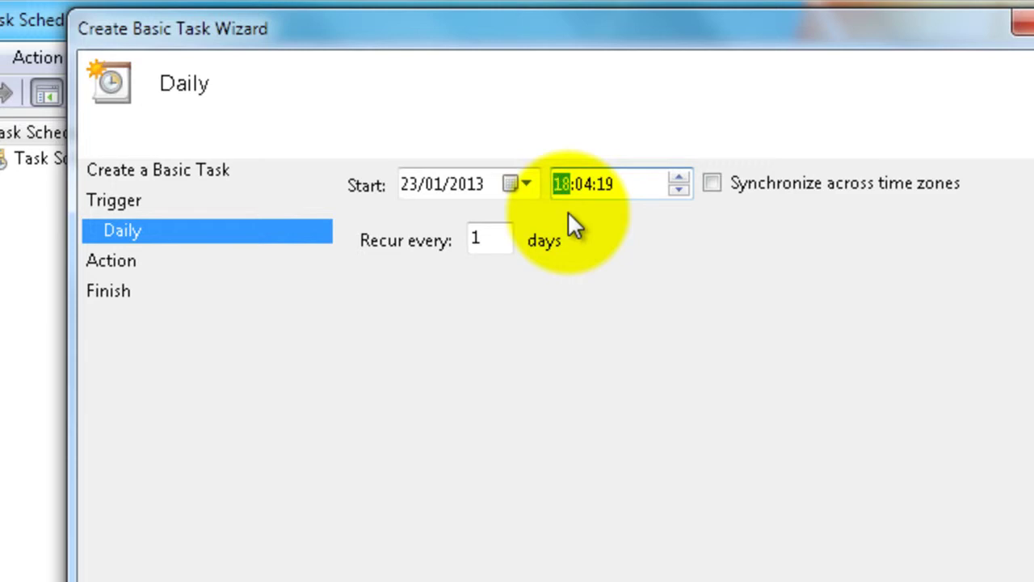
{"action": "key", "text": "Right"}
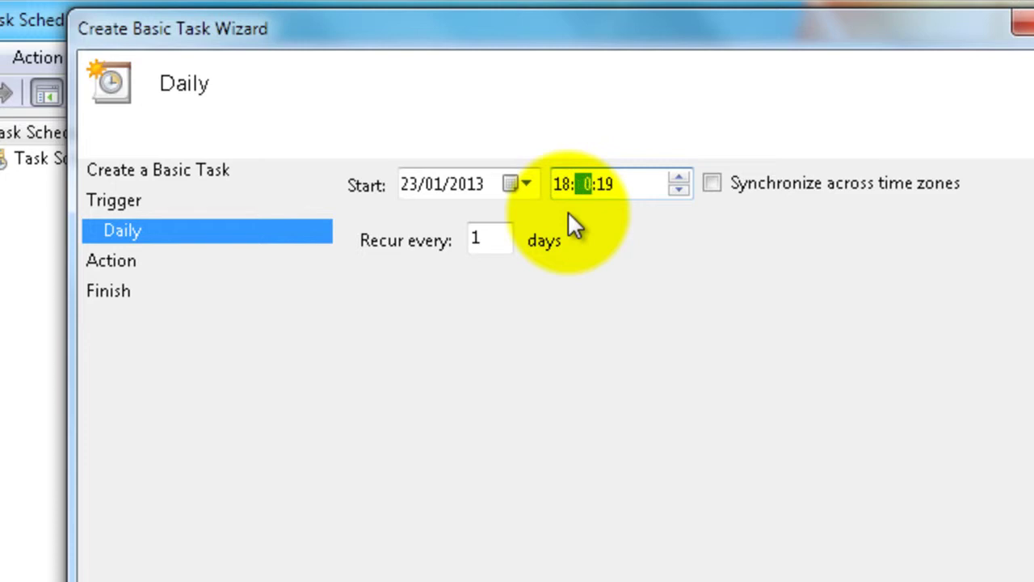
{"action": "key", "text": "Right"}
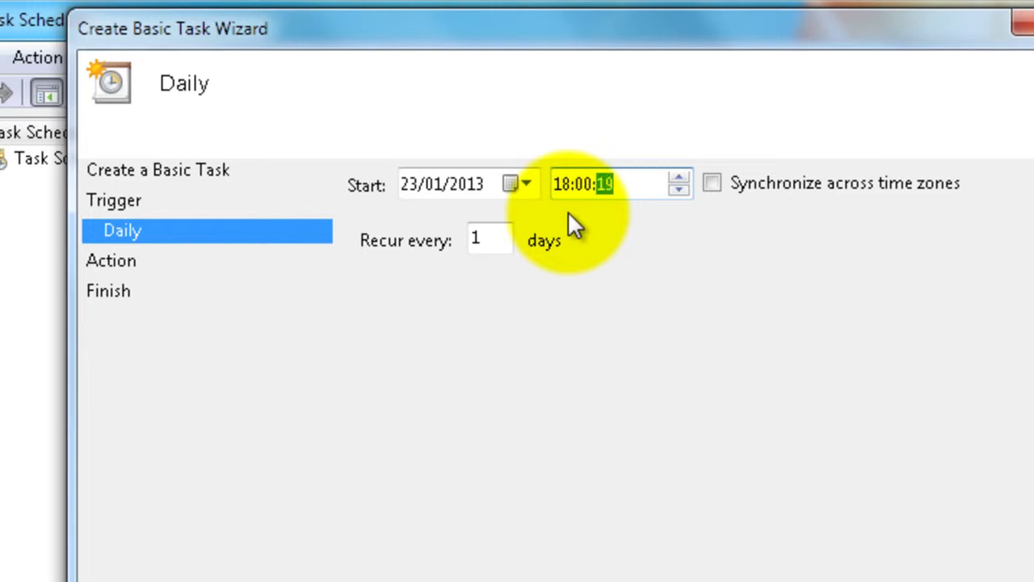
{"action": "type", "text": "00"}
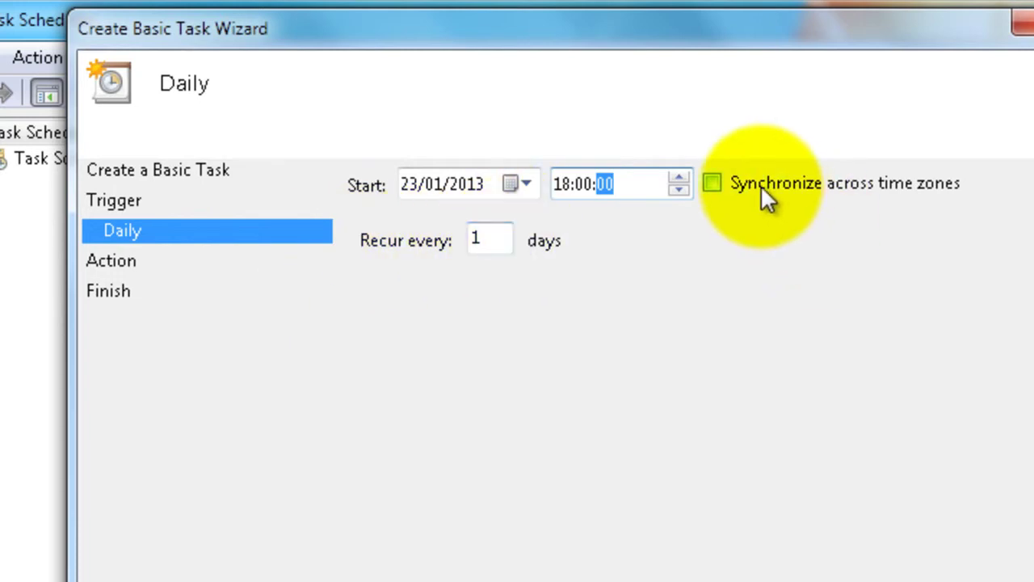
{"action": "left_click", "coordinate": [714, 184]}
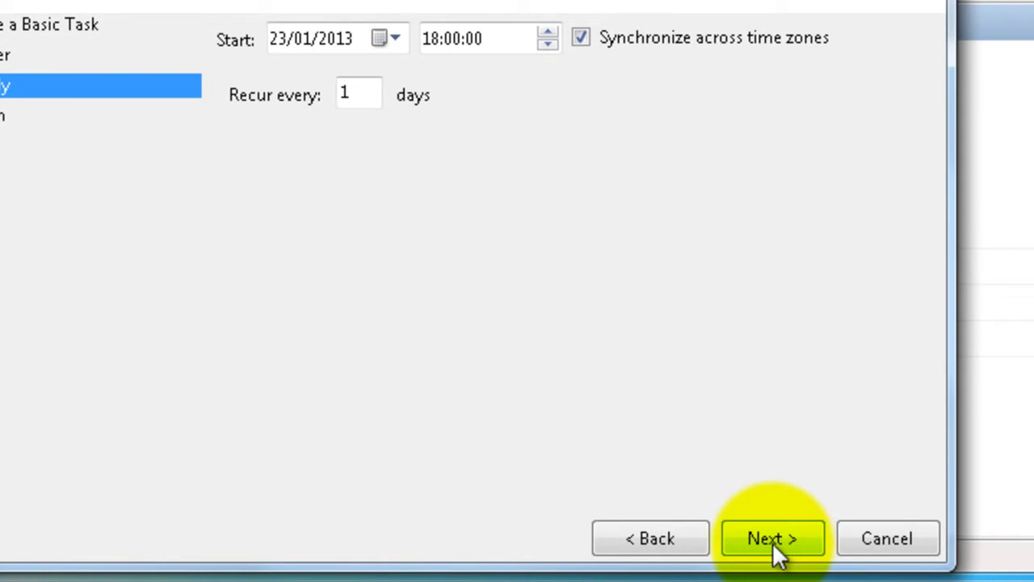
{"action": "left_click", "coordinate": [772, 543]}
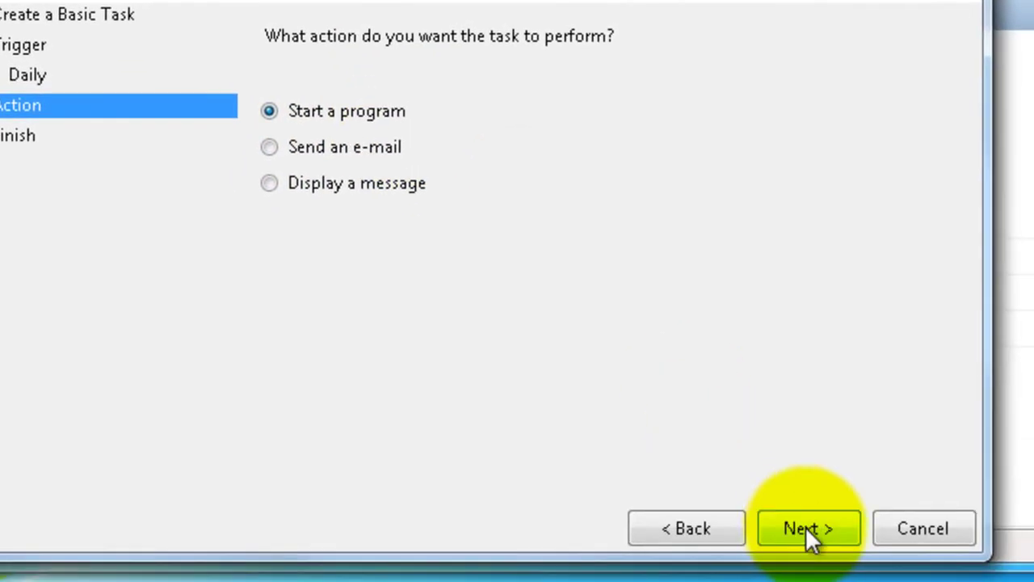
Set the task's action to start a program and browse for it in C:\Program Files (x86).
{"action": "left_click", "coordinate": [802, 530]}
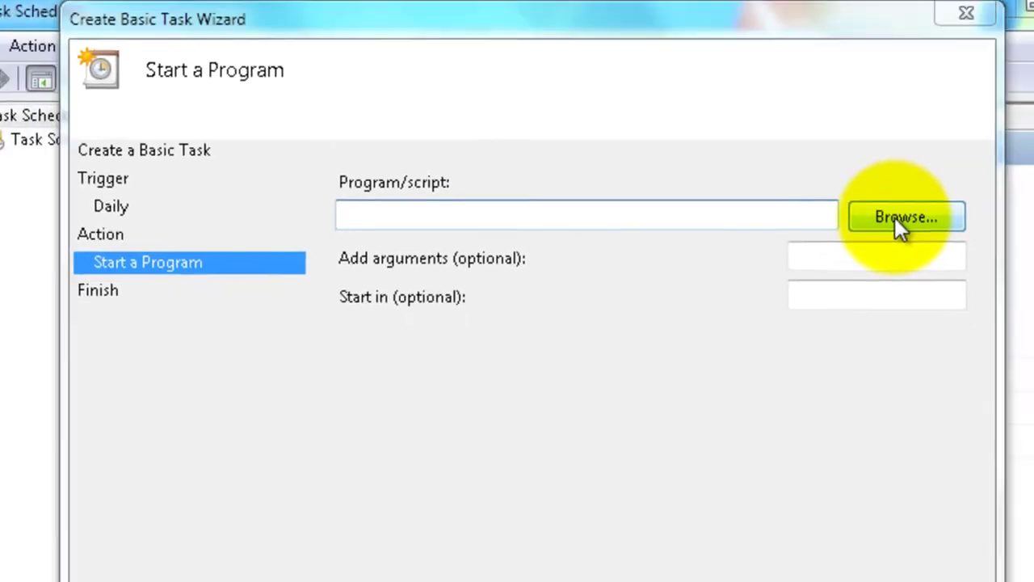
{"action": "left_click", "coordinate": [919, 250]}
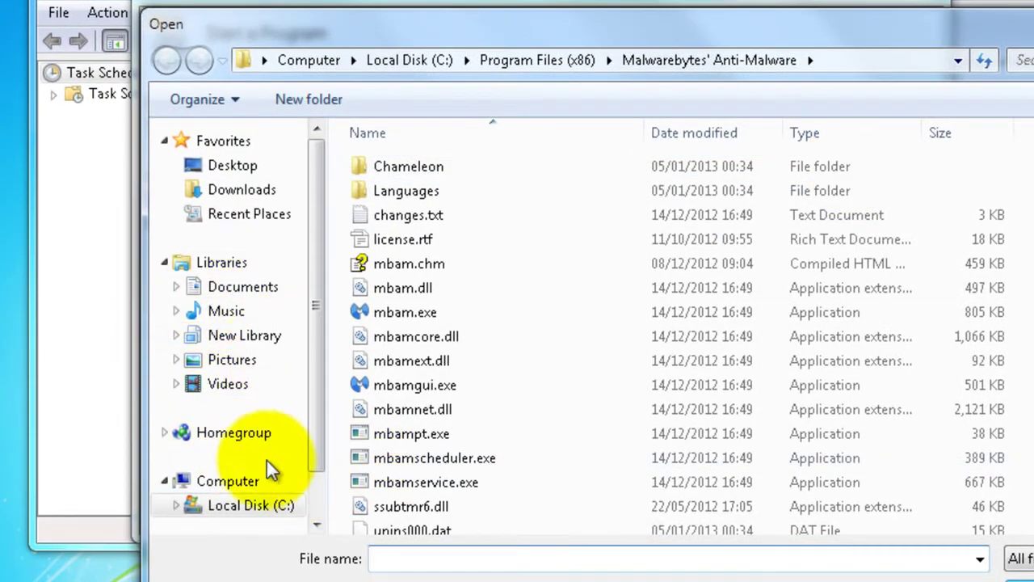
{"action": "left_click", "coordinate": [248, 511]}
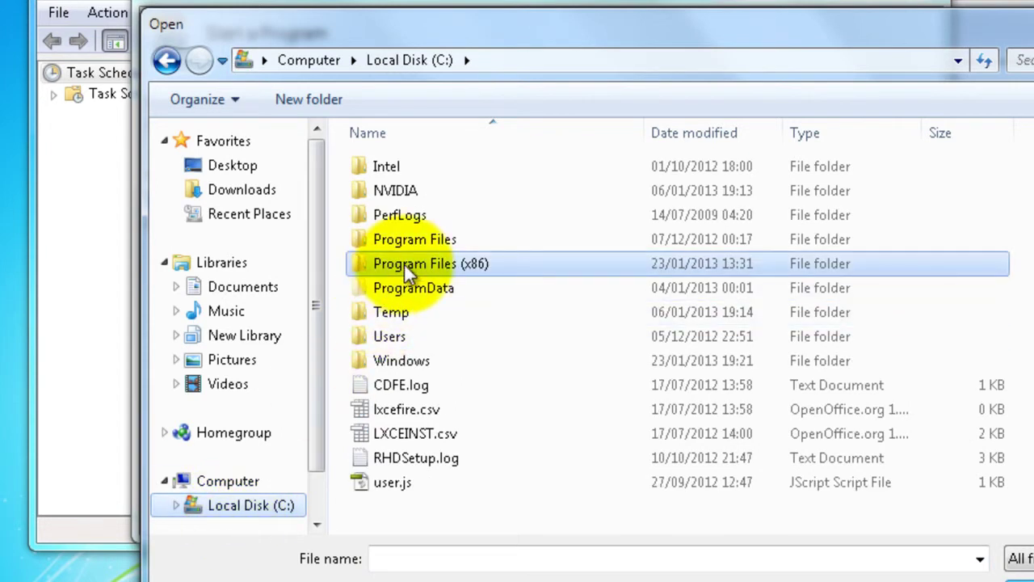
{"action": "left_click", "coordinate": [443, 240]}
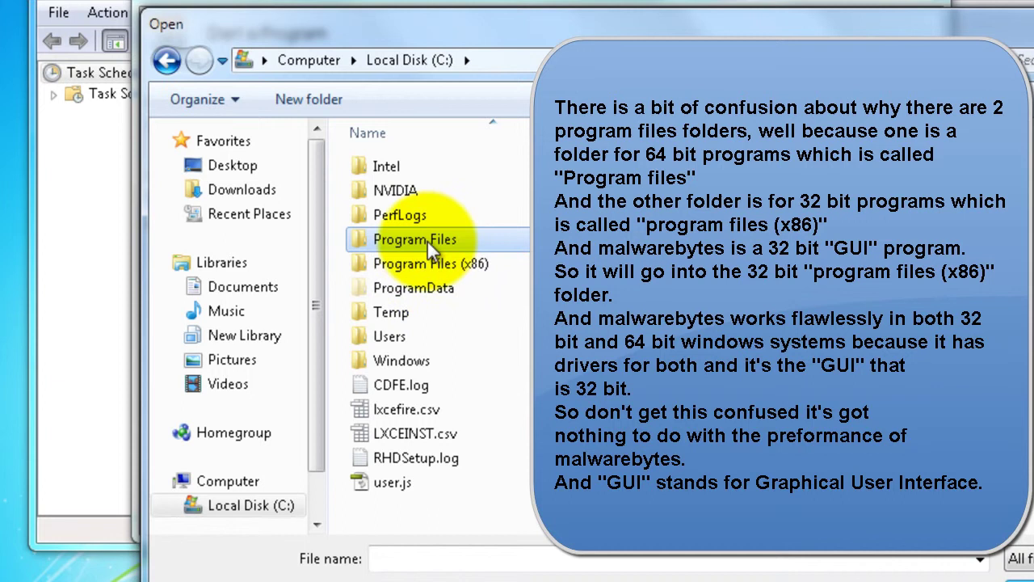
{"action": "left_click", "coordinate": [419, 265]}
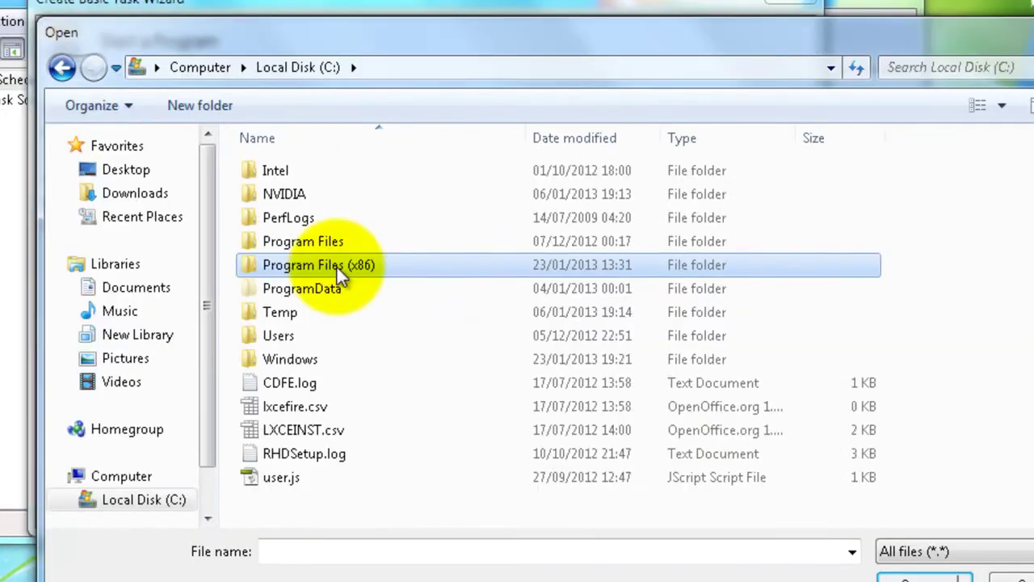
{"action": "double_click", "coordinate": [449, 265]}
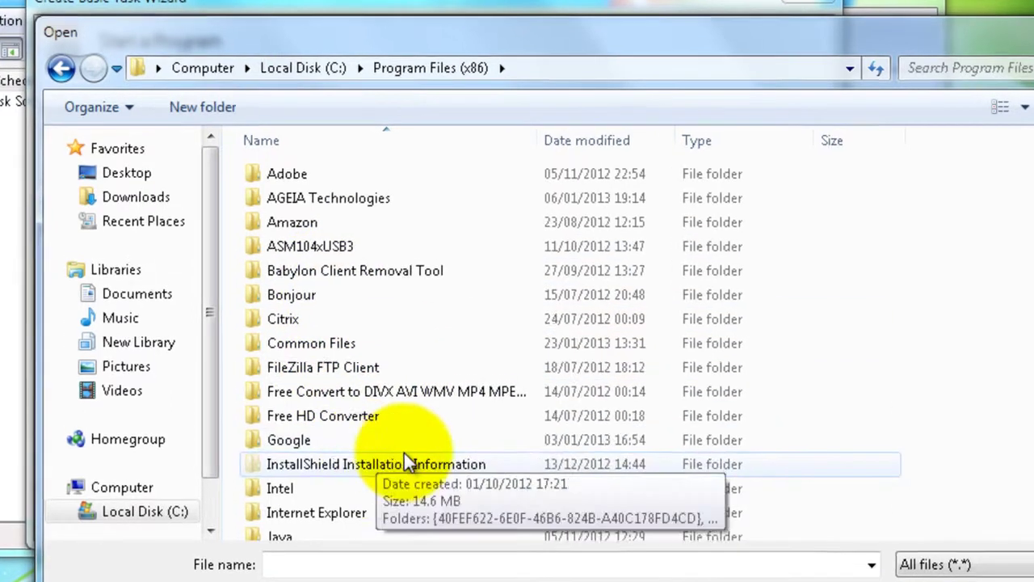
Choose mbam.exe from the Malwarebytes' Anti-Malware folder as the program to start.
{"action": "scroll", "coordinate": [458, 403], "scroll_direction": "down", "scroll_amount": 2}
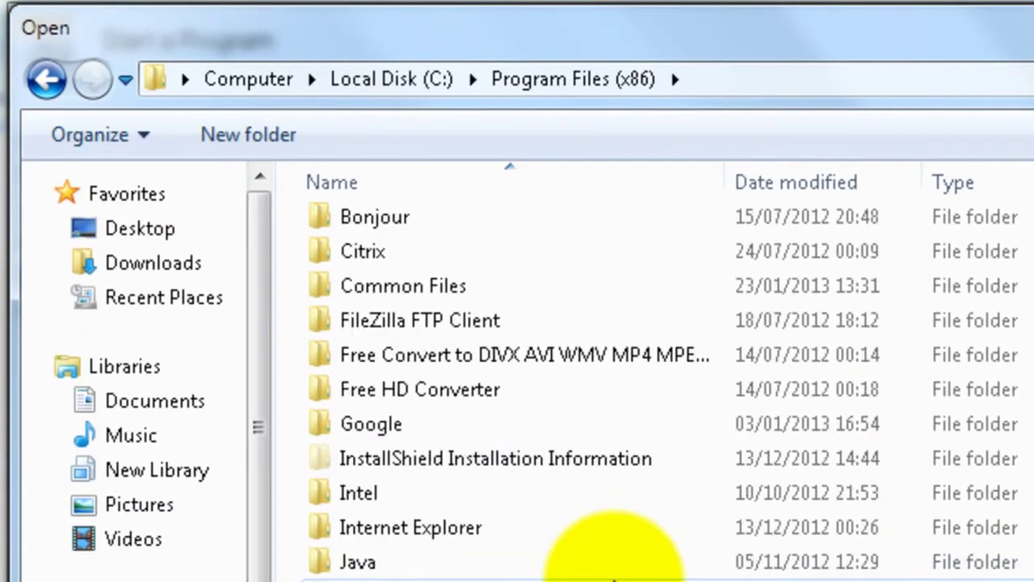
{"action": "scroll", "coordinate": [614, 566], "scroll_direction": "down", "scroll_amount": 5}
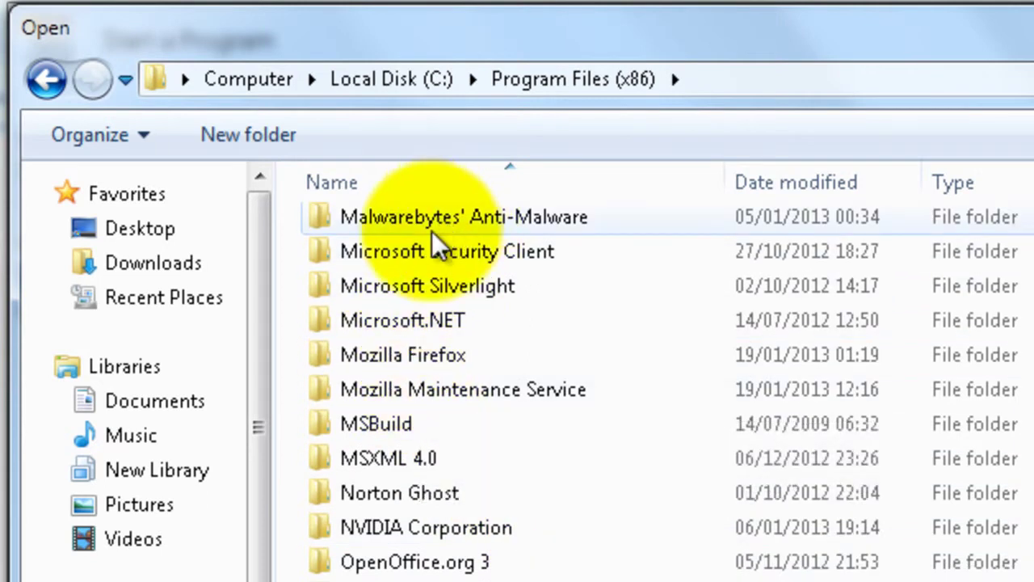
{"action": "scroll", "coordinate": [428, 266], "scroll_direction": "up", "scroll_amount": 3}
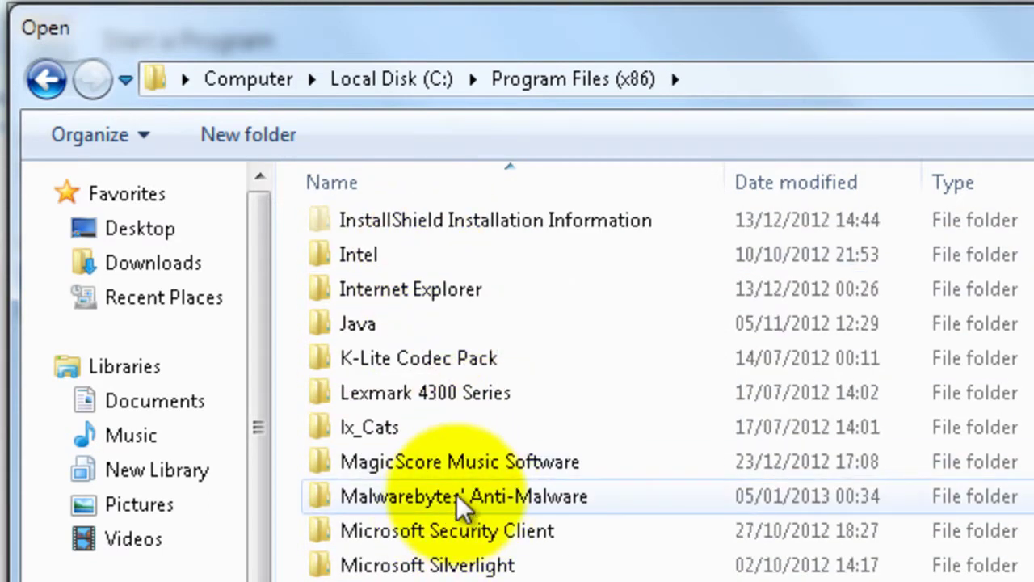
{"action": "double_click", "coordinate": [457, 494]}
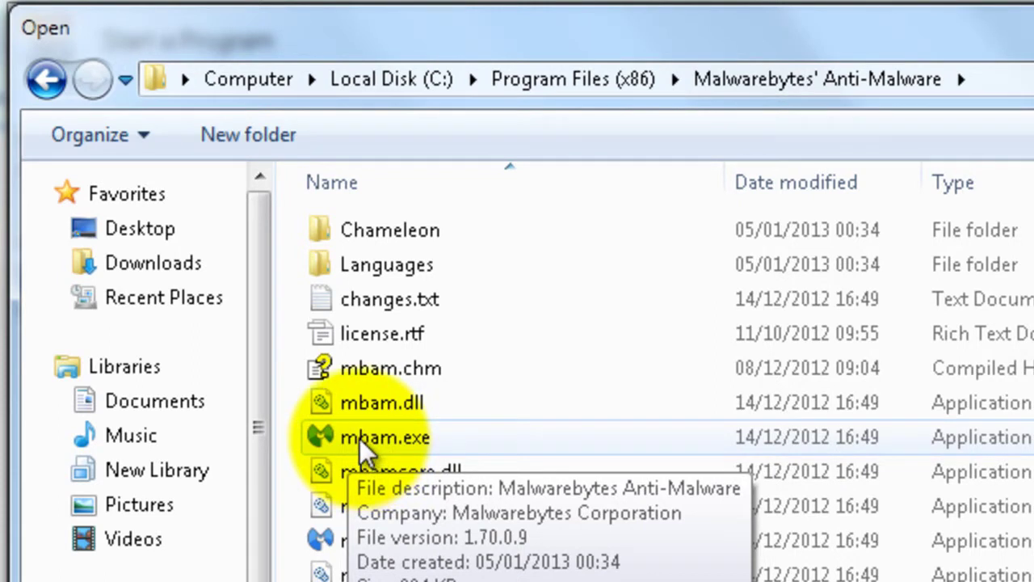
{"action": "left_click", "coordinate": [361, 450]}
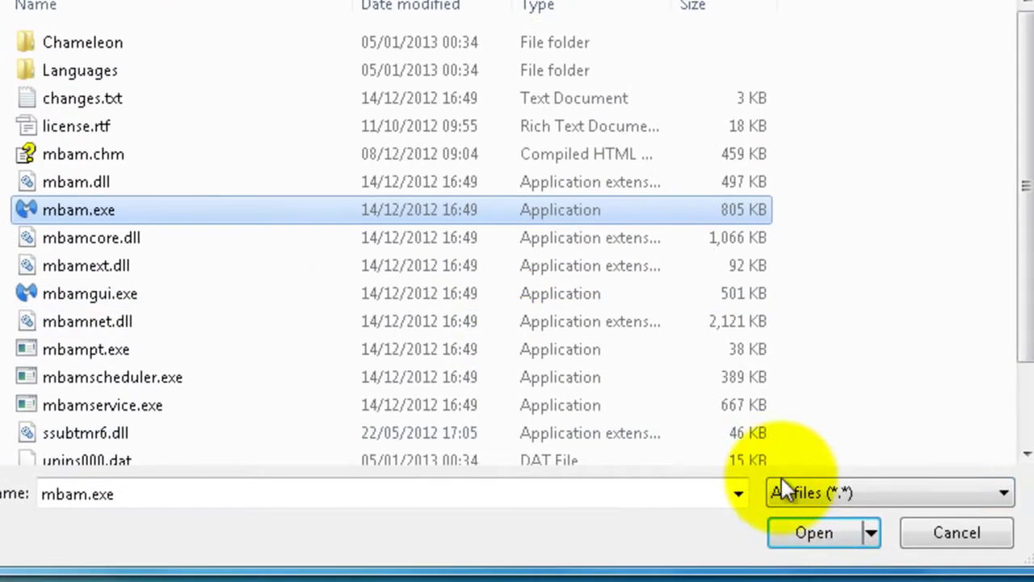
{"action": "left_click", "coordinate": [813, 532]}
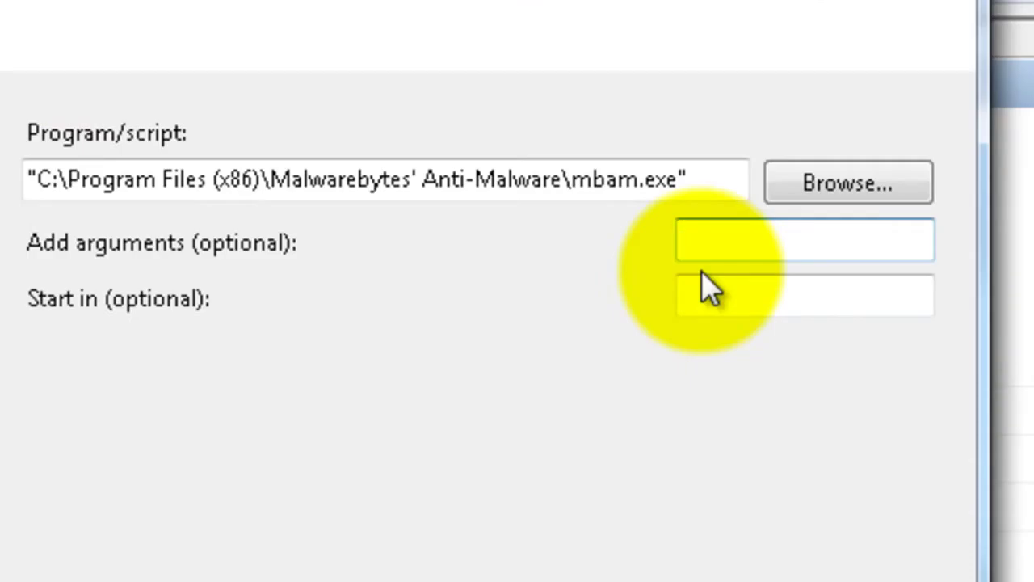
Add the argument /quickscanterminate to the program and continue to the task summary.
{"action": "type", "text": "/quic"}
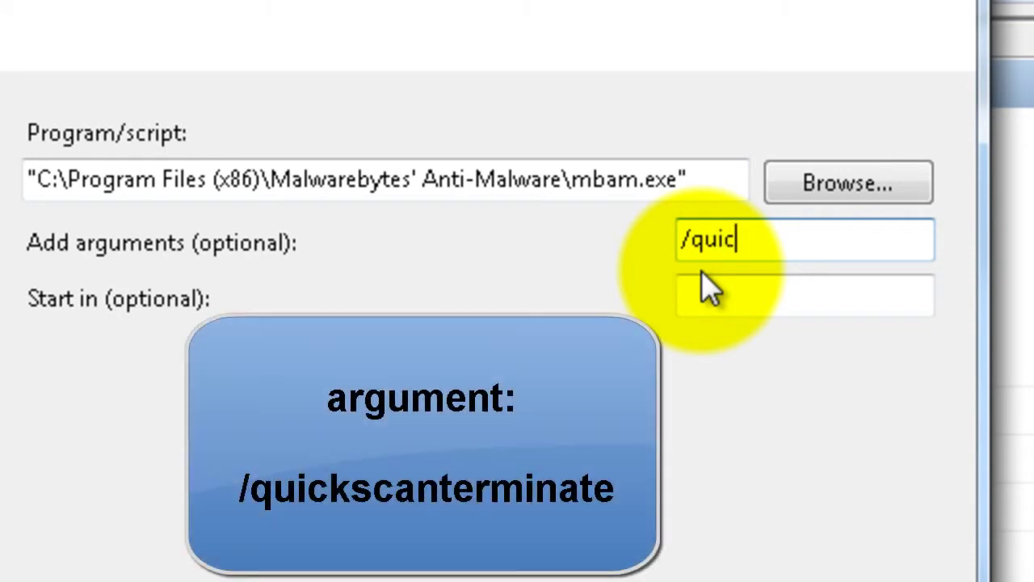
{"action": "type", "text": "kscan"}
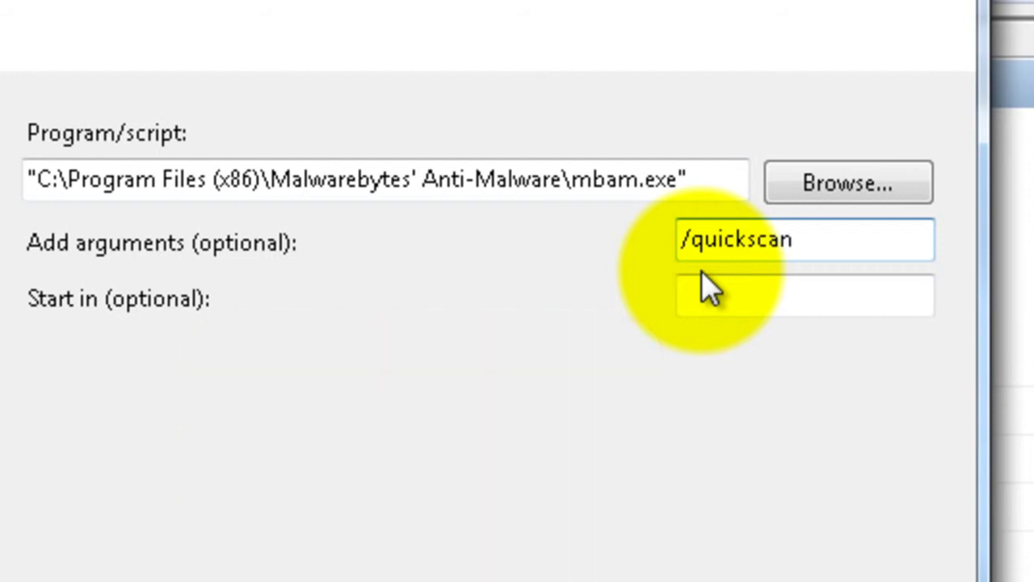
{"action": "type", "text": "terminate"}
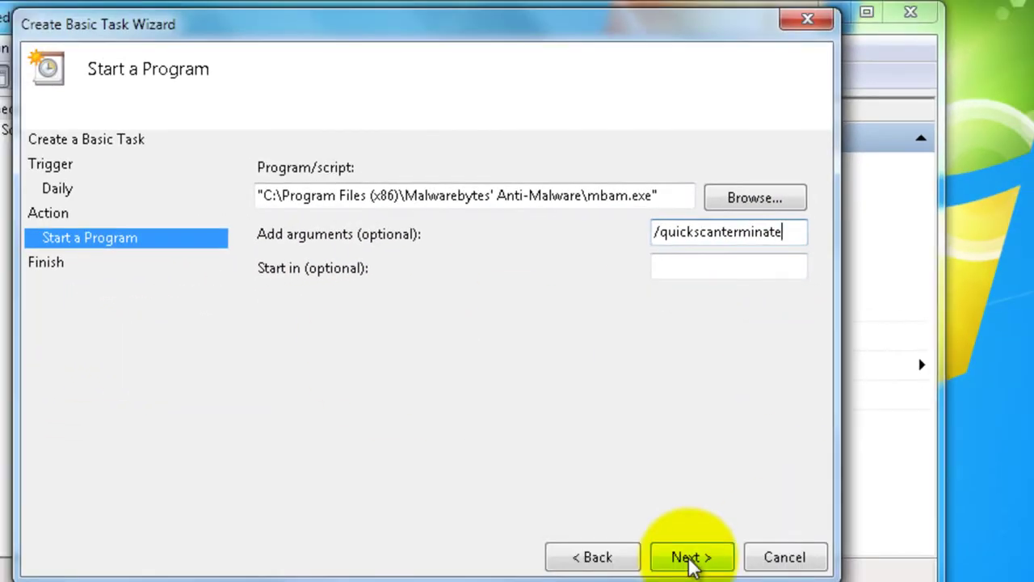
{"action": "left_click", "coordinate": [691, 558]}
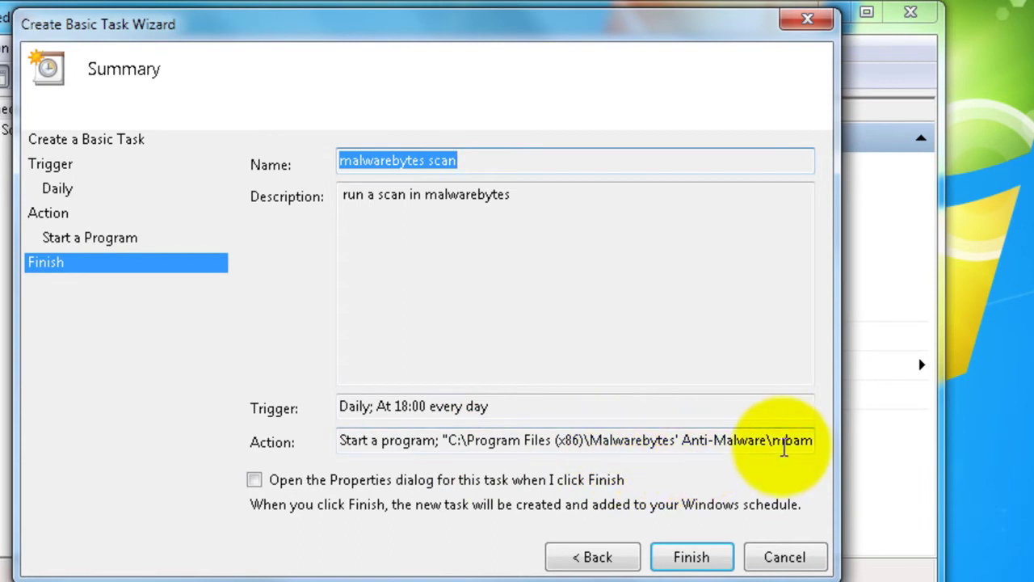
Check the full action command in the summary through to its argument and finish creating the task.
{"action": "left_click", "coordinate": [786, 439]}
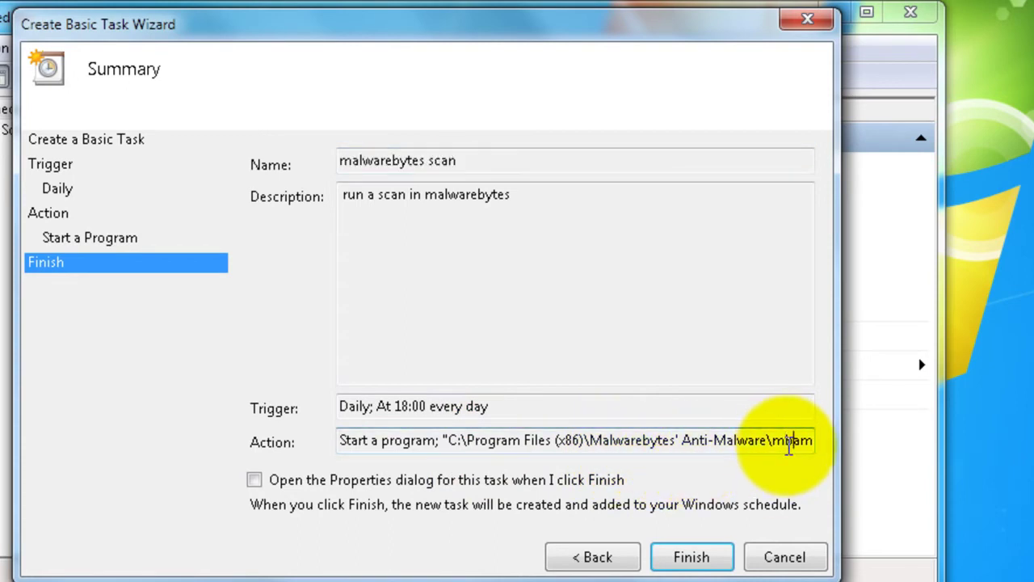
{"action": "key", "text": "Right"}
{"action": "key", "text": "Right"}
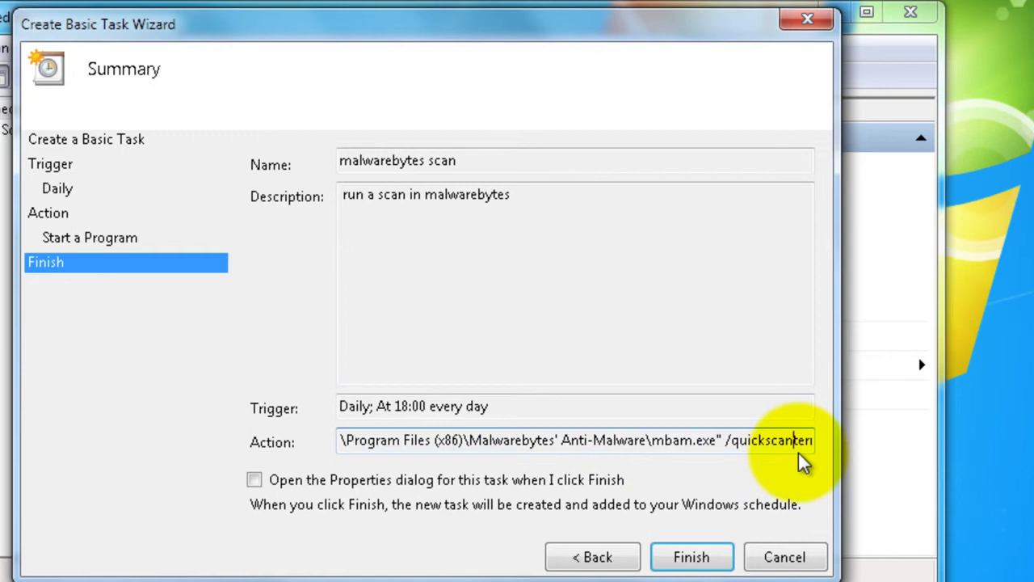
{"action": "key", "text": "Right"}
{"action": "key", "text": "Right"}
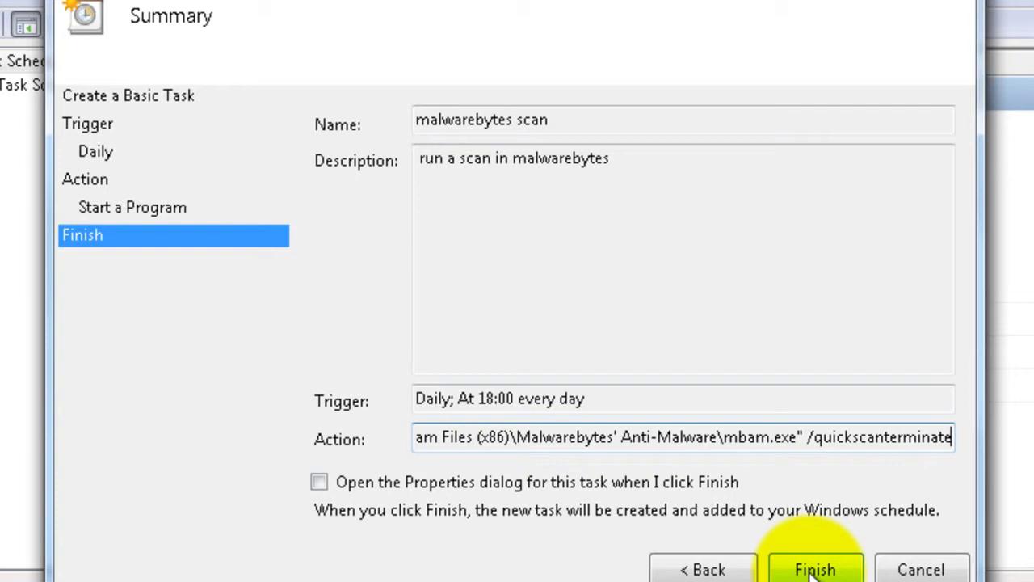
{"action": "left_click", "coordinate": [811, 568]}
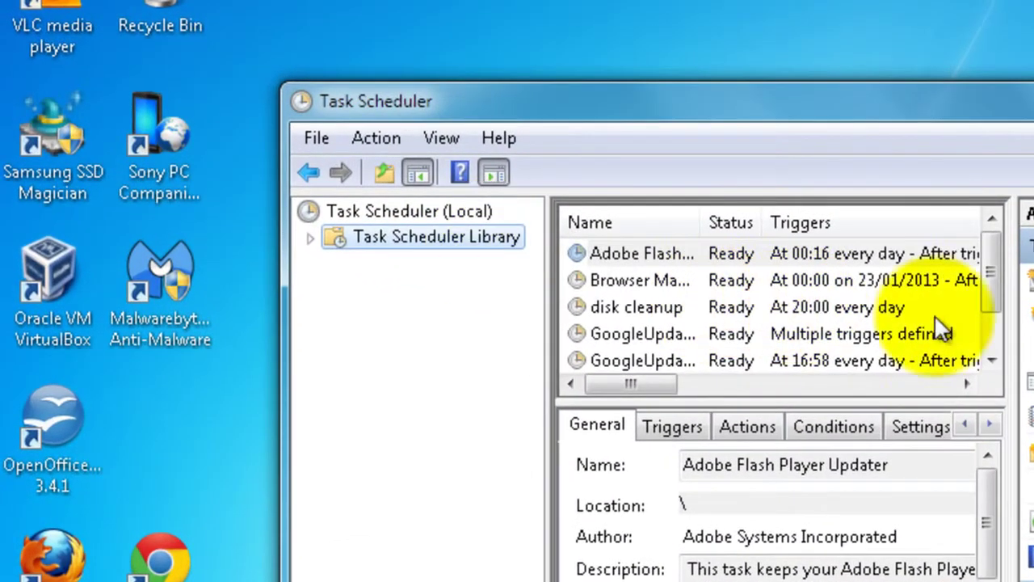
Find the malwarebytes scan task in the library, widen the name column, and set the task to run with highest privileges in its properties.
{"action": "left_click_drag", "start_coordinate": [986, 291], "coordinate": [998, 322]}
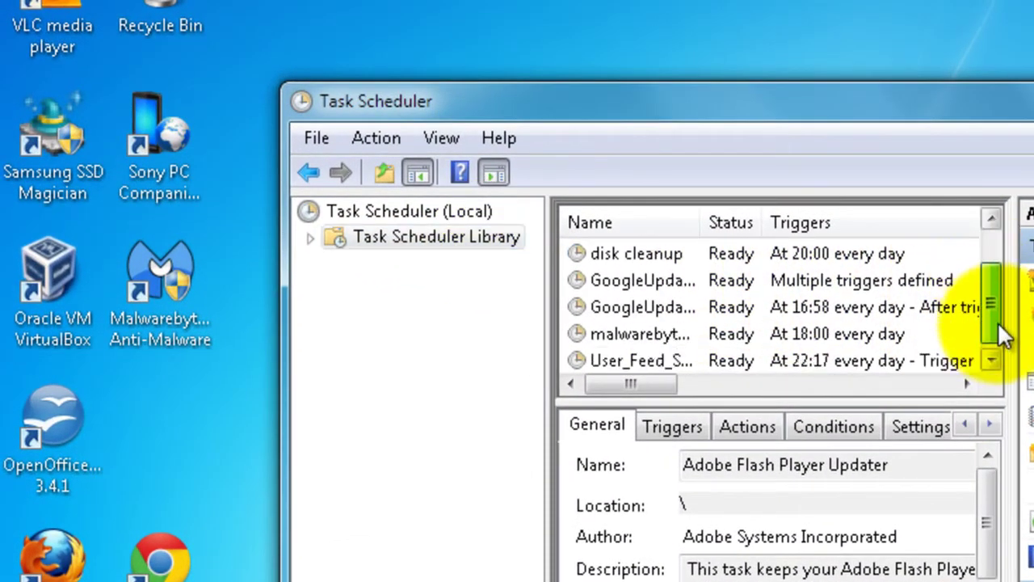
{"action": "left_click", "coordinate": [624, 332]}
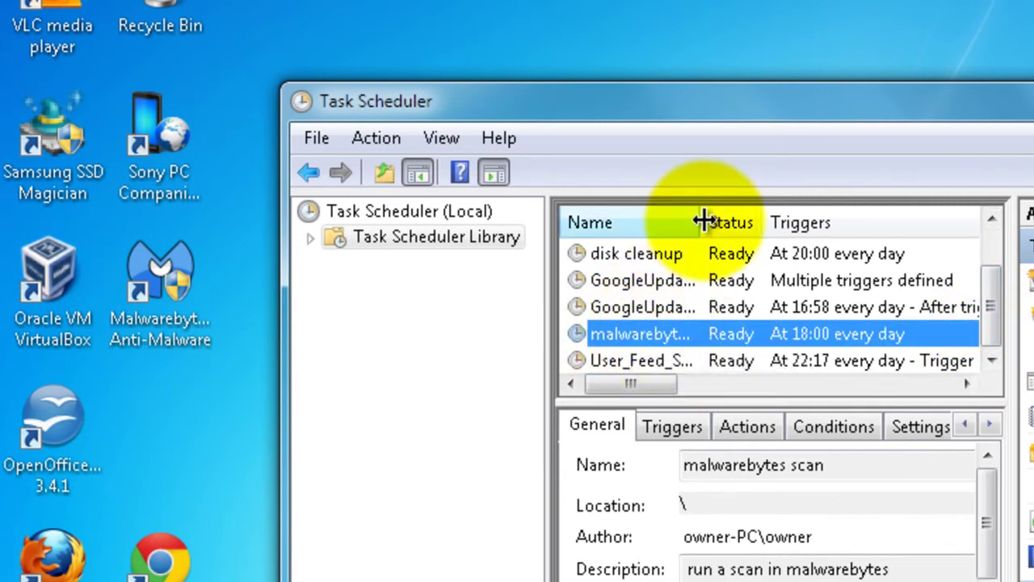
{"action": "left_click_drag", "start_coordinate": [703, 221], "coordinate": [806, 223]}
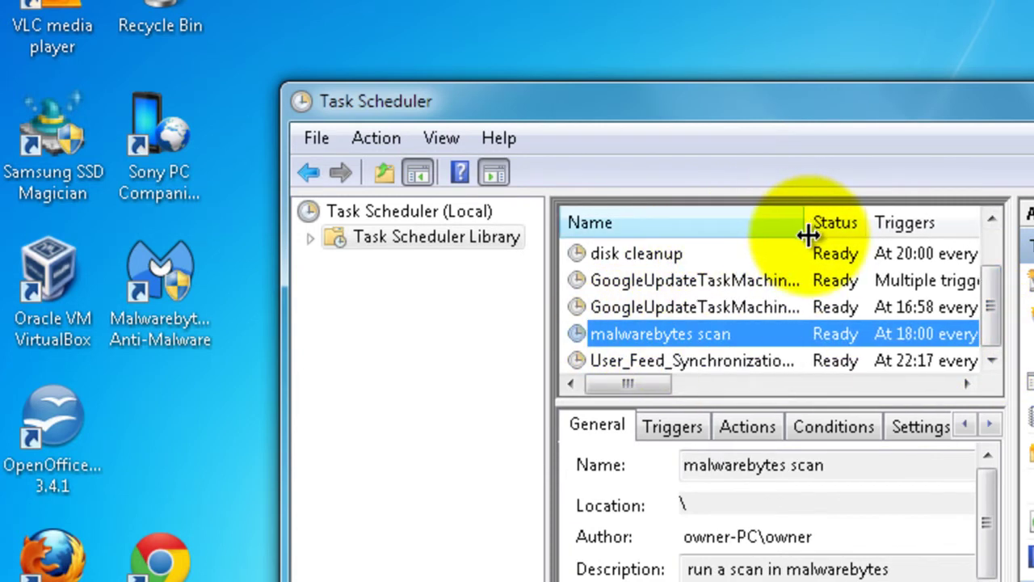
{"action": "right_click", "coordinate": [668, 333]}
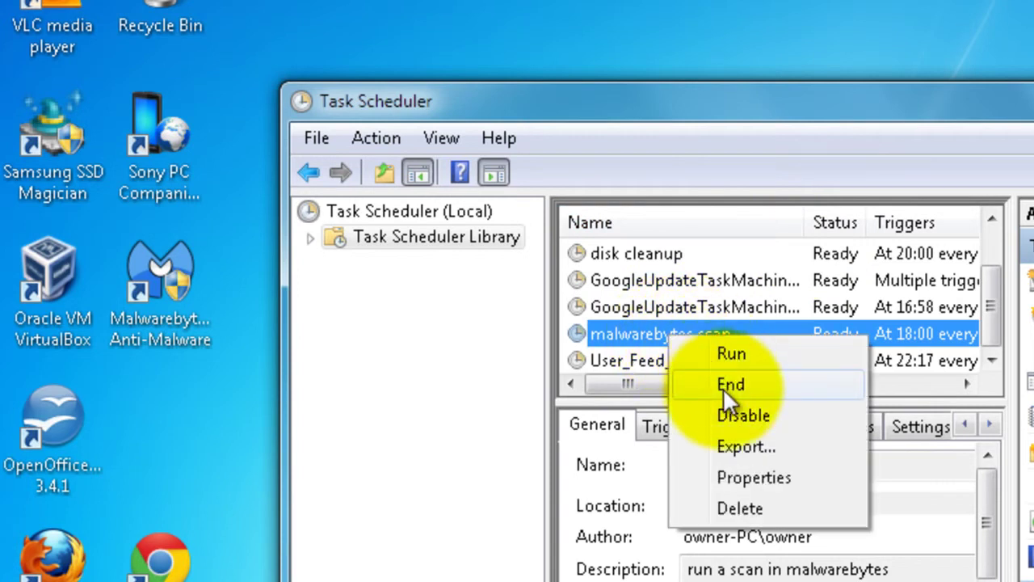
{"action": "left_click", "coordinate": [741, 478]}
{"action": "left_click_drag", "start_coordinate": [547, 0], "coordinate": [831, 120]}
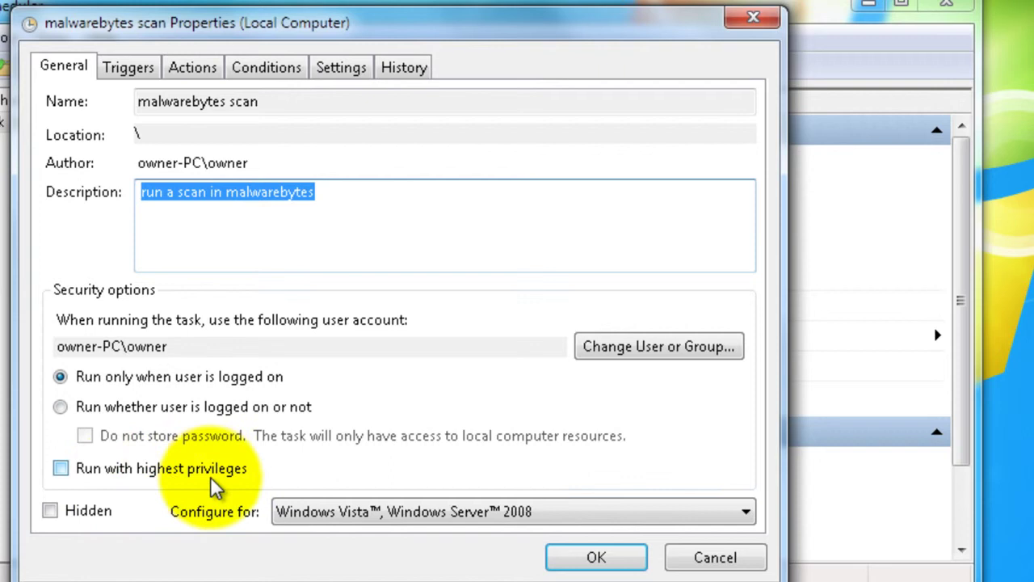
{"action": "left_click", "coordinate": [62, 471]}
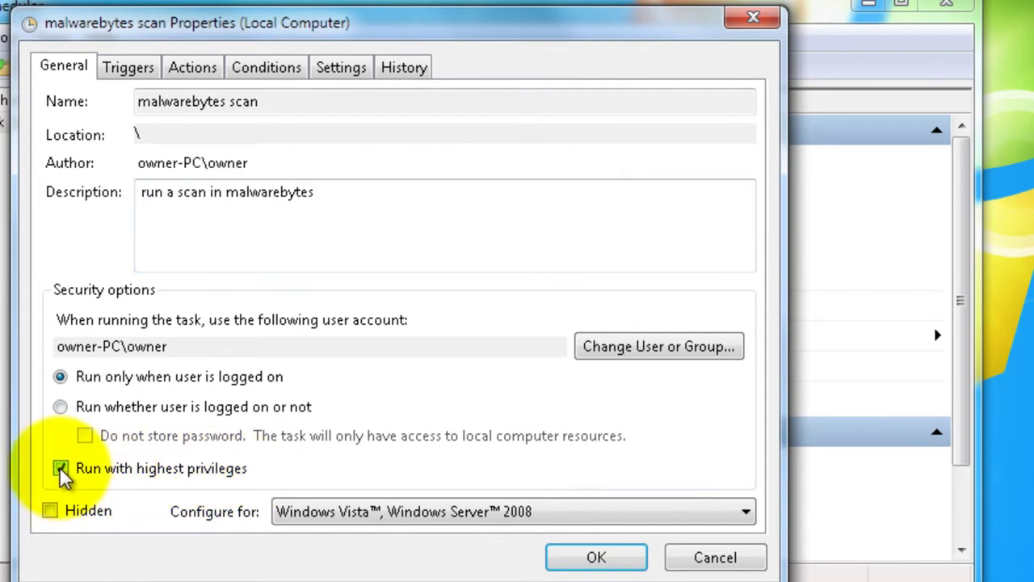
Review the task's triggers, actions, conditions, settings and history, and save its properties.
{"action": "left_click", "coordinate": [129, 71]}
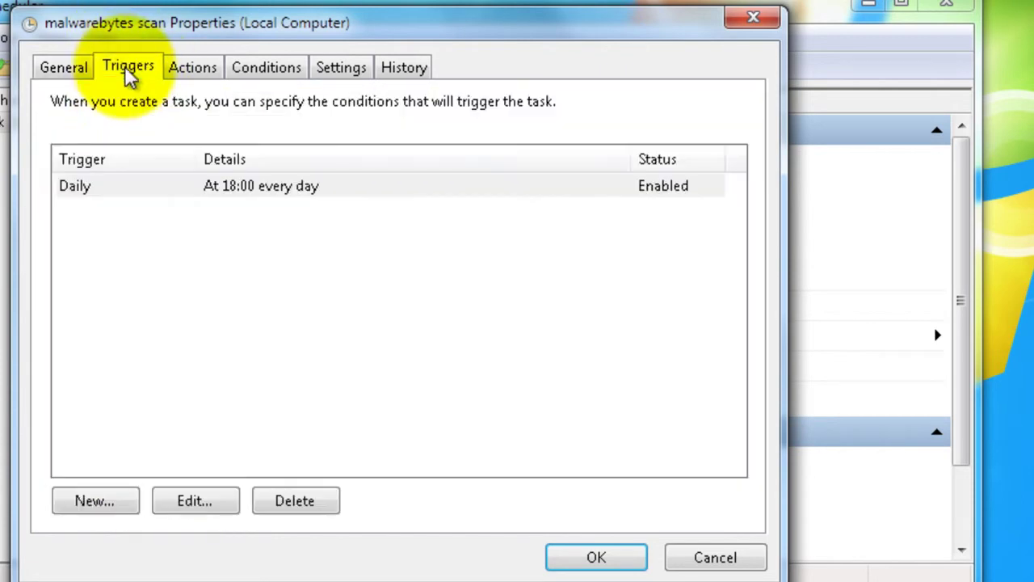
{"action": "left_click", "coordinate": [191, 73]}
{"action": "left_click", "coordinate": [260, 75]}
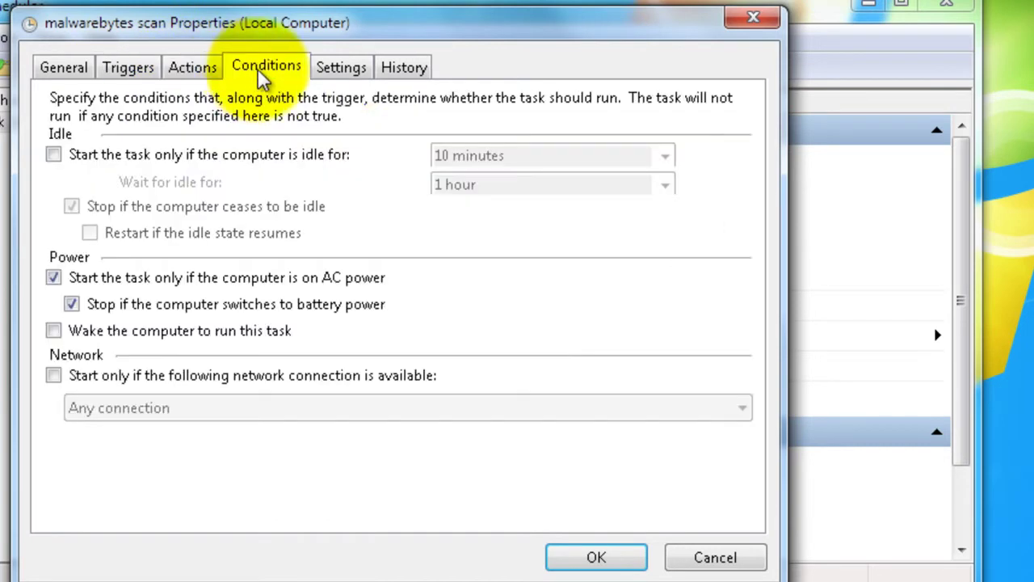
{"action": "left_click", "coordinate": [349, 71]}
{"action": "left_click", "coordinate": [401, 72]}
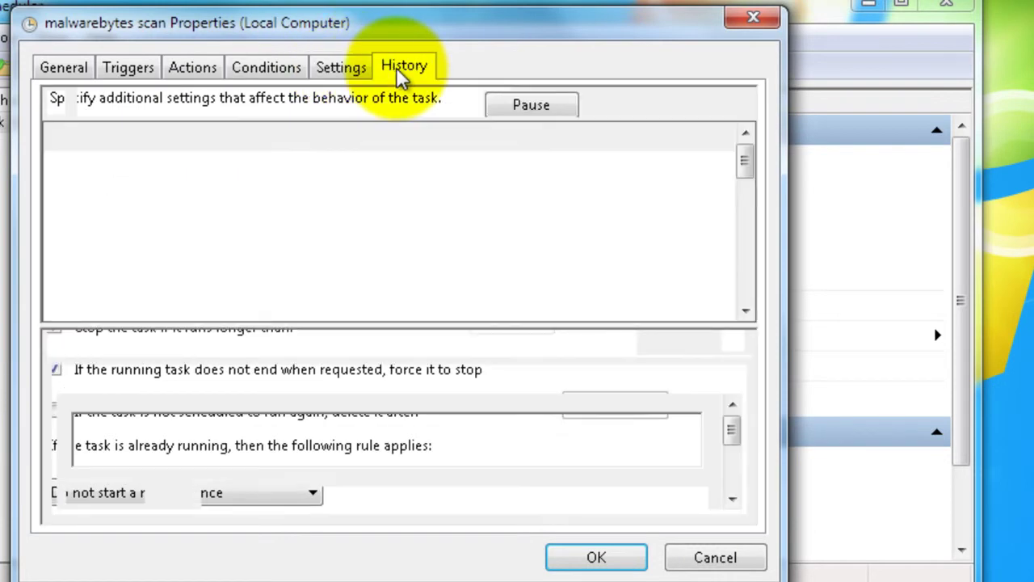
{"action": "left_click", "coordinate": [66, 70]}
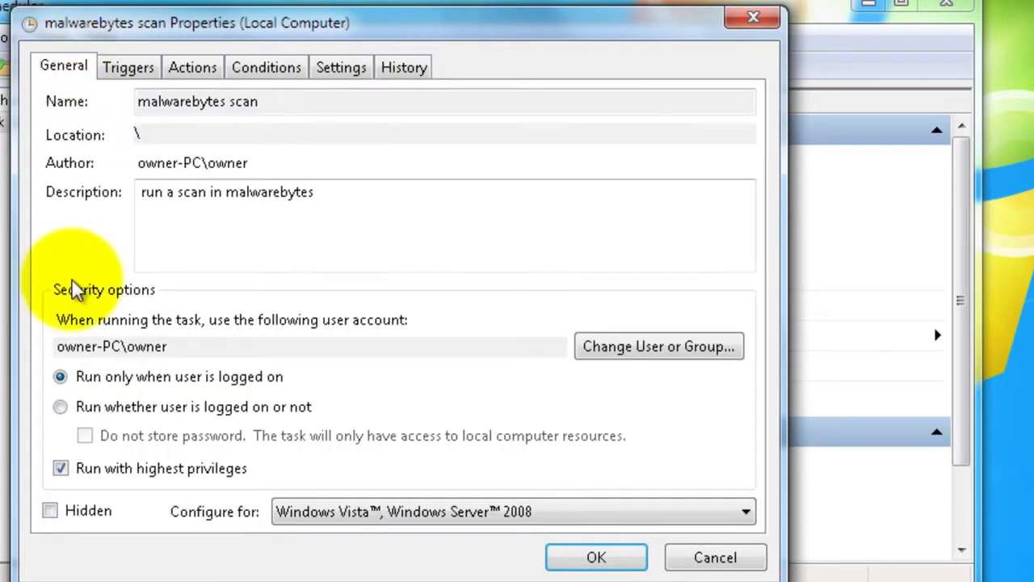
{"action": "left_click", "coordinate": [598, 558]}
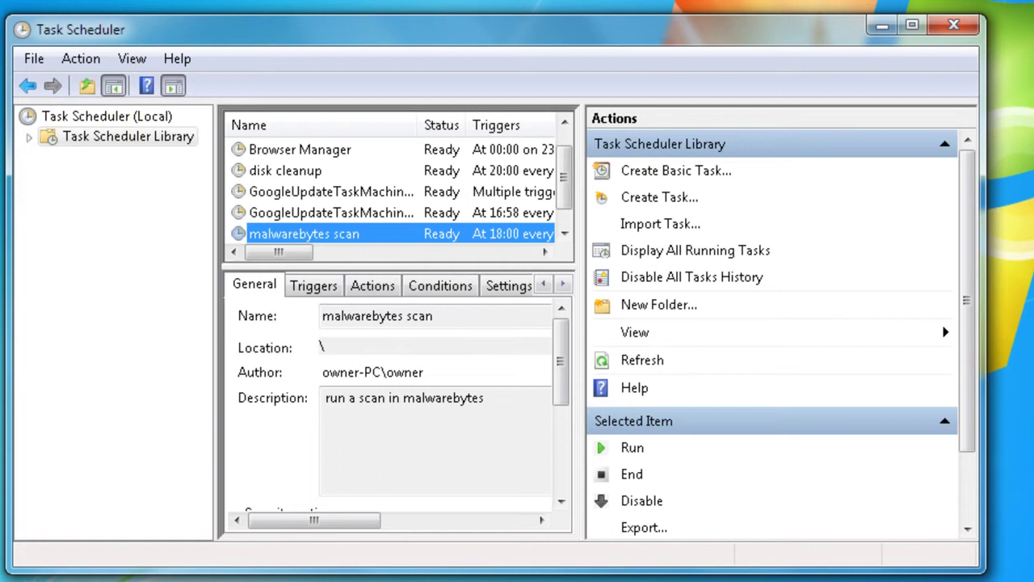
Start a new basic task at the Task Scheduler (Local) level and name it malwarebytes update.
{"action": "left_click", "coordinate": [50, 116]}
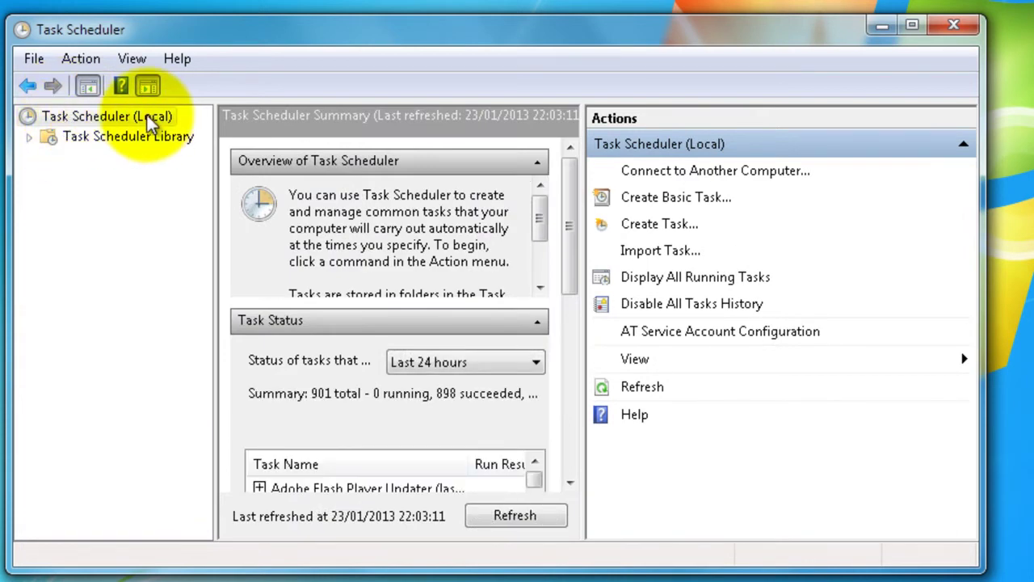
{"action": "left_click", "coordinate": [81, 59]}
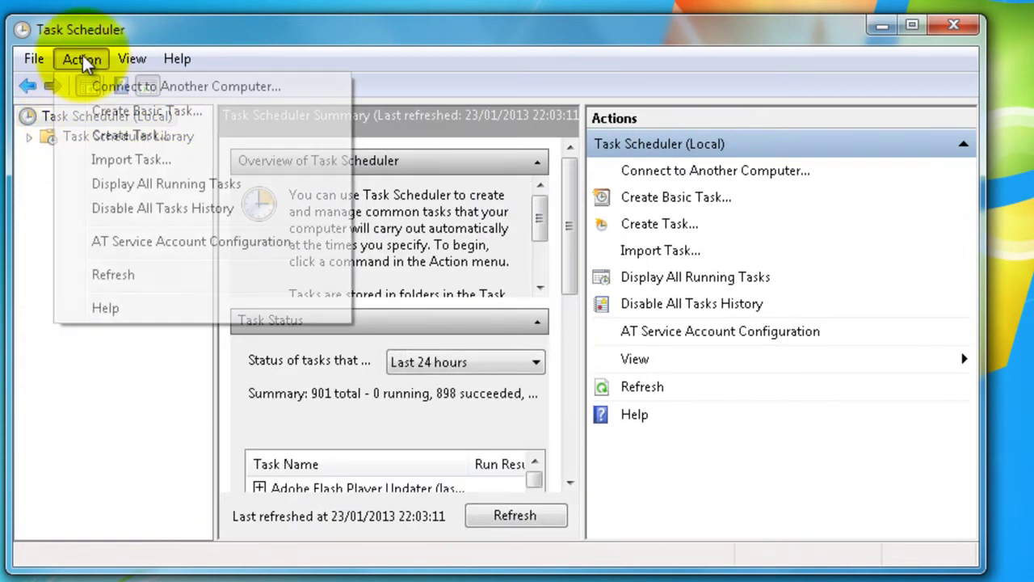
{"action": "left_click", "coordinate": [147, 111]}
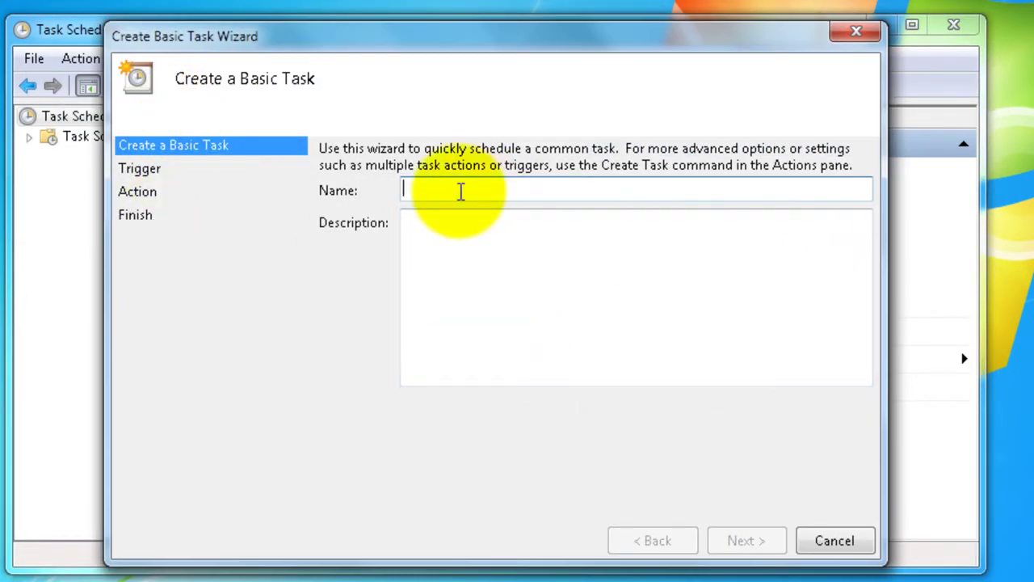
{"action": "type", "text": "malwareb"}
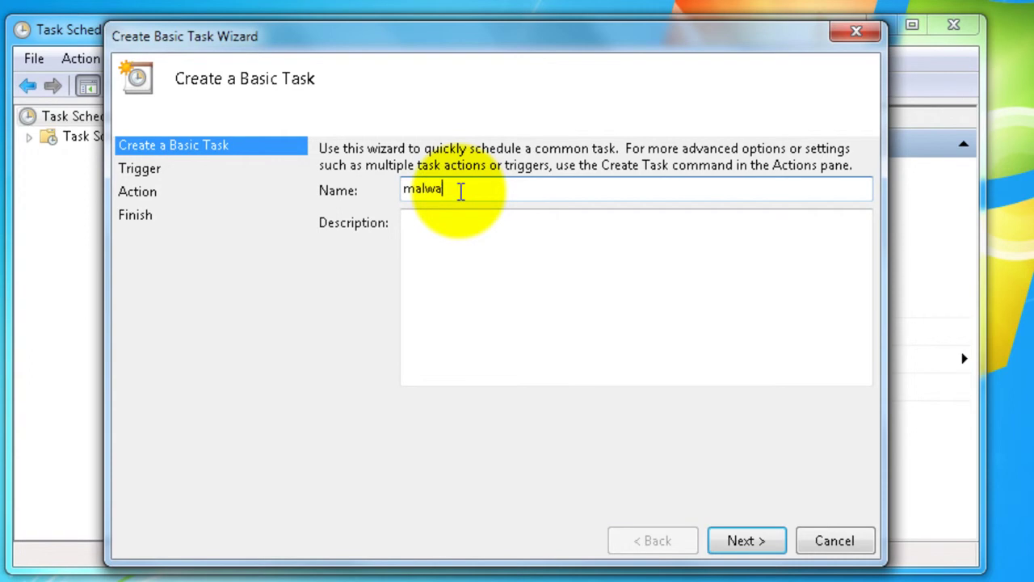
{"action": "type", "text": "yt"}
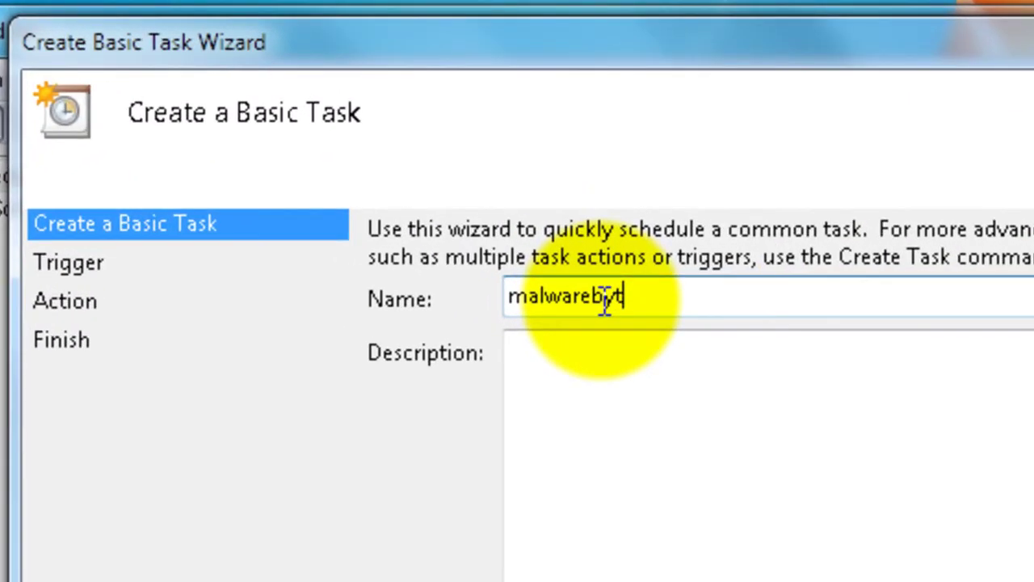
{"action": "type", "text": "es update"}
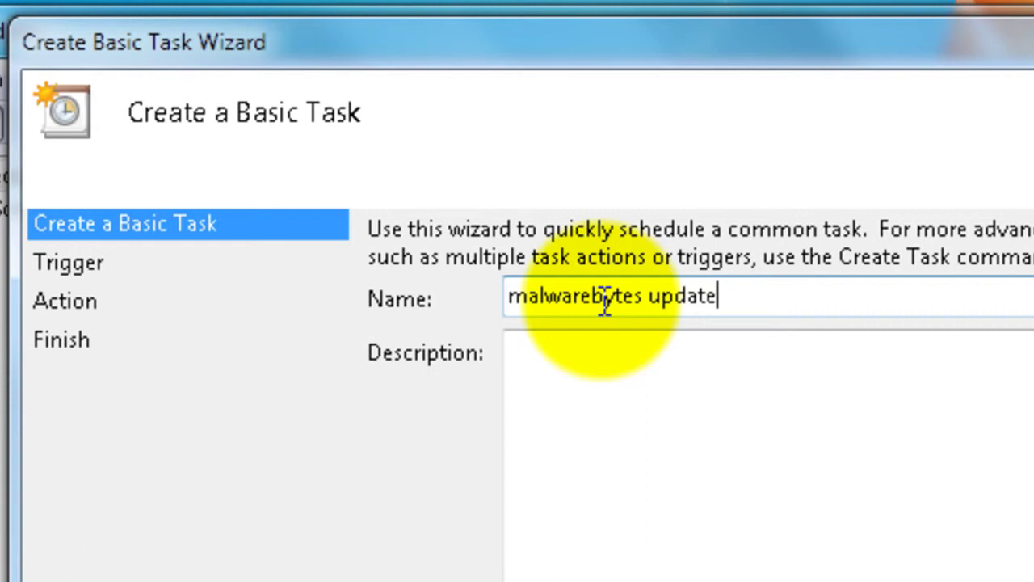
Enter the description "run updates for malwarebytes" for the task and continue to its trigger.
{"action": "left_click", "coordinate": [547, 354]}
{"action": "type", "text": "ru"}
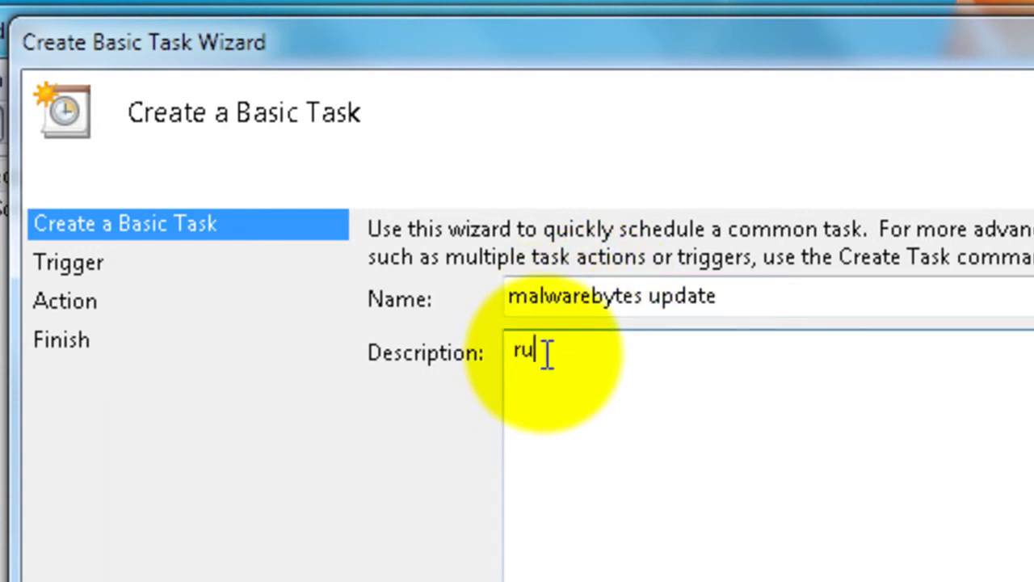
{"action": "type", "text": "n updates "}
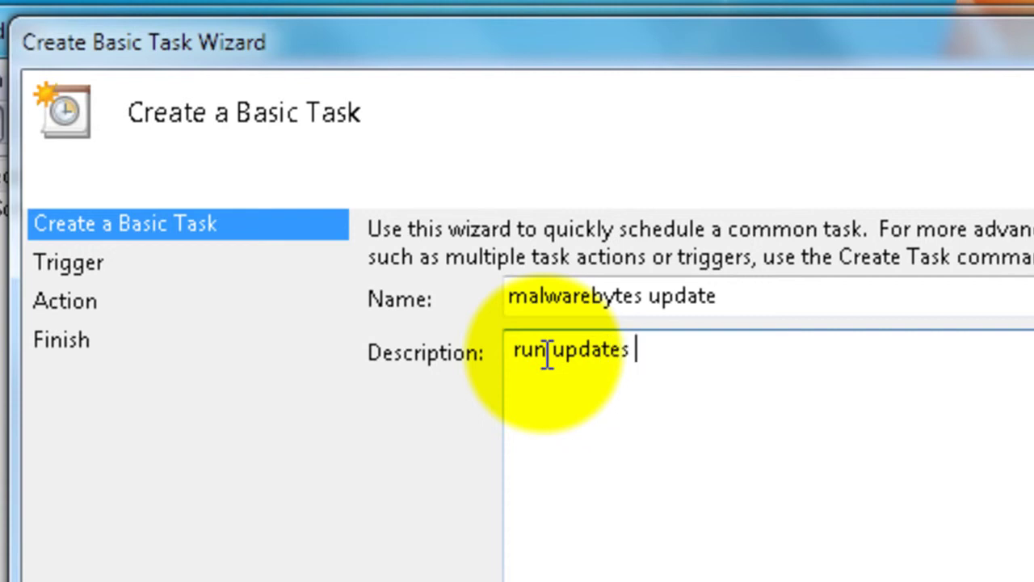
{"action": "type", "text": "for malware"}
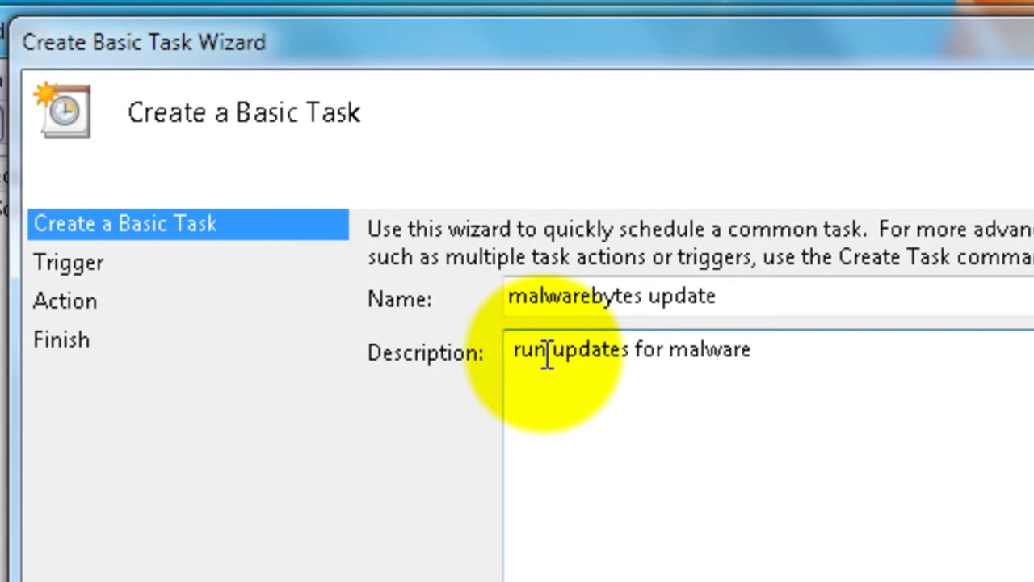
{"action": "type", "text": "bytes"}
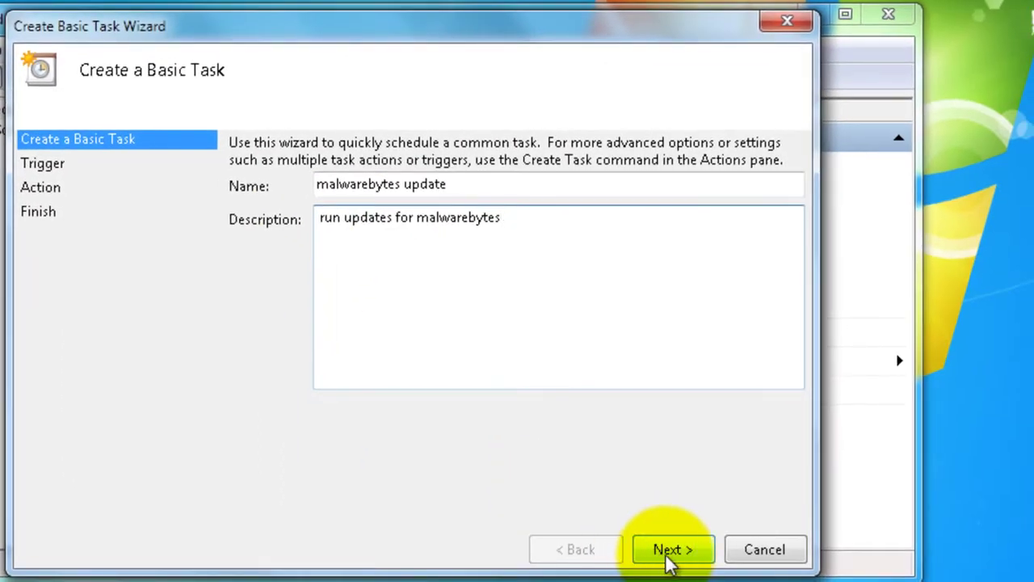
{"action": "left_click", "coordinate": [668, 556]}
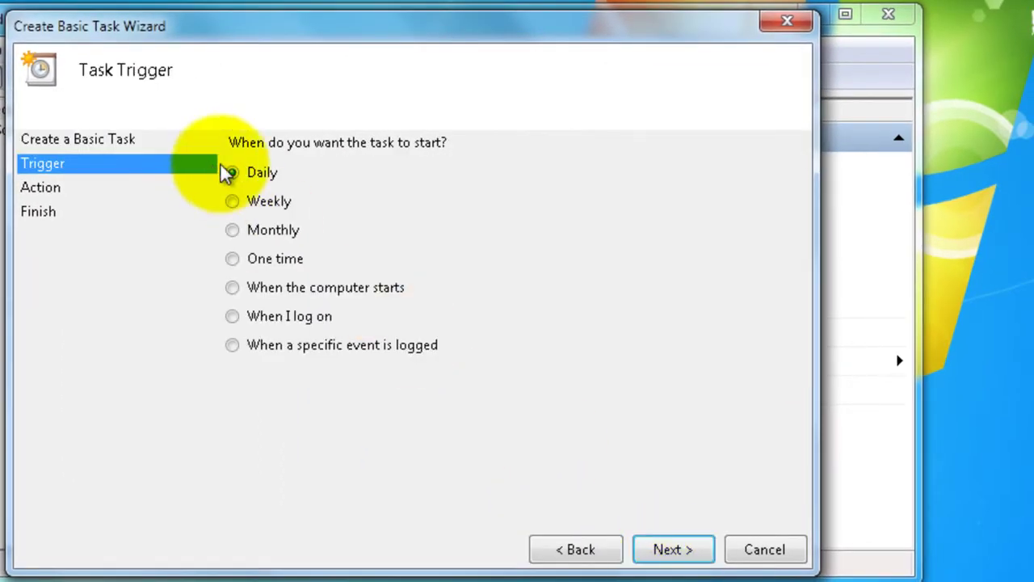
Set the task to trigger daily with a start time of 19:00:00, recurring every 1 day.
{"action": "left_click", "coordinate": [666, 554]}
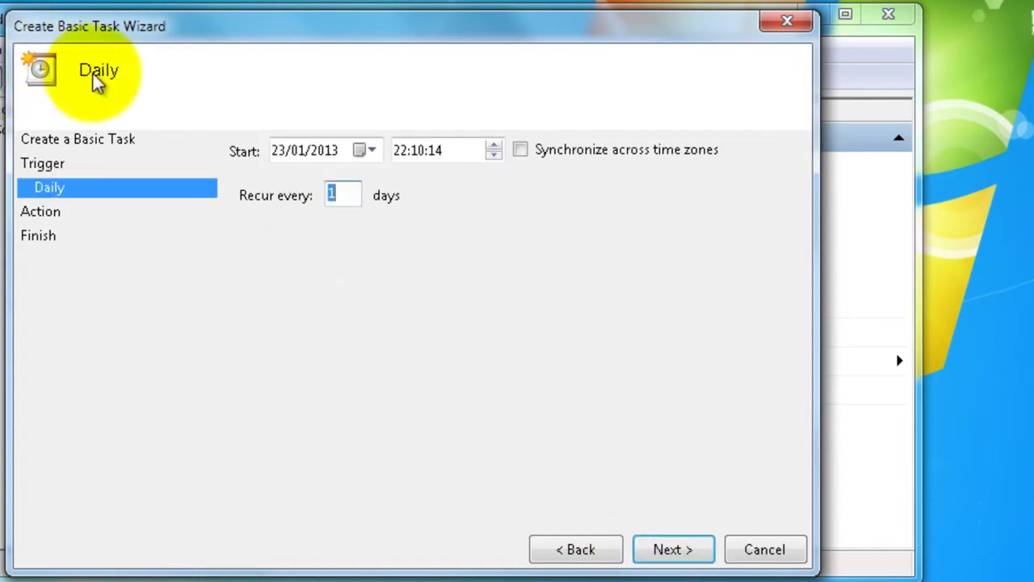
{"action": "left_click", "coordinate": [402, 152]}
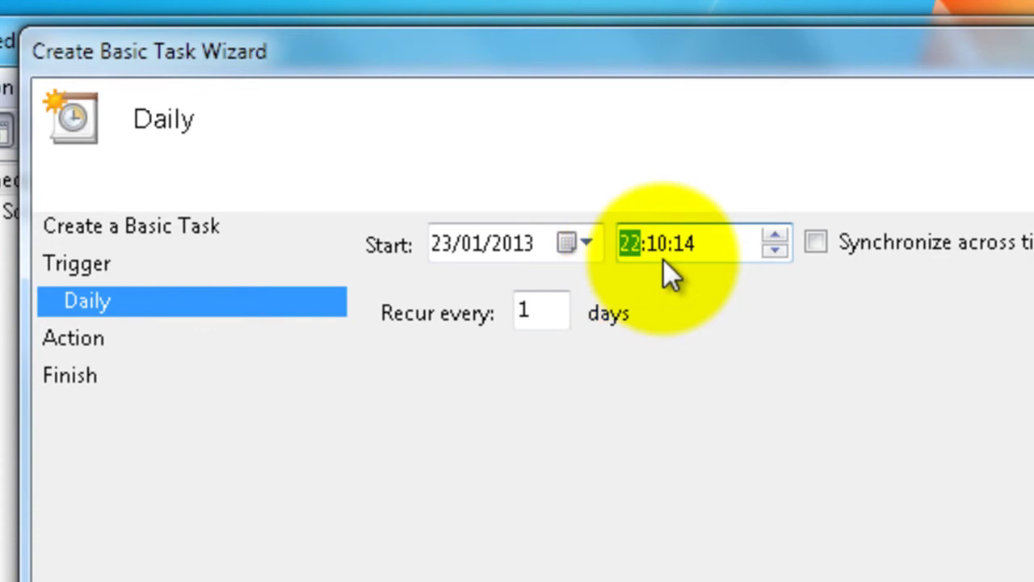
{"action": "type", "text": "19"}
{"action": "left_click", "coordinate": [663, 259]}
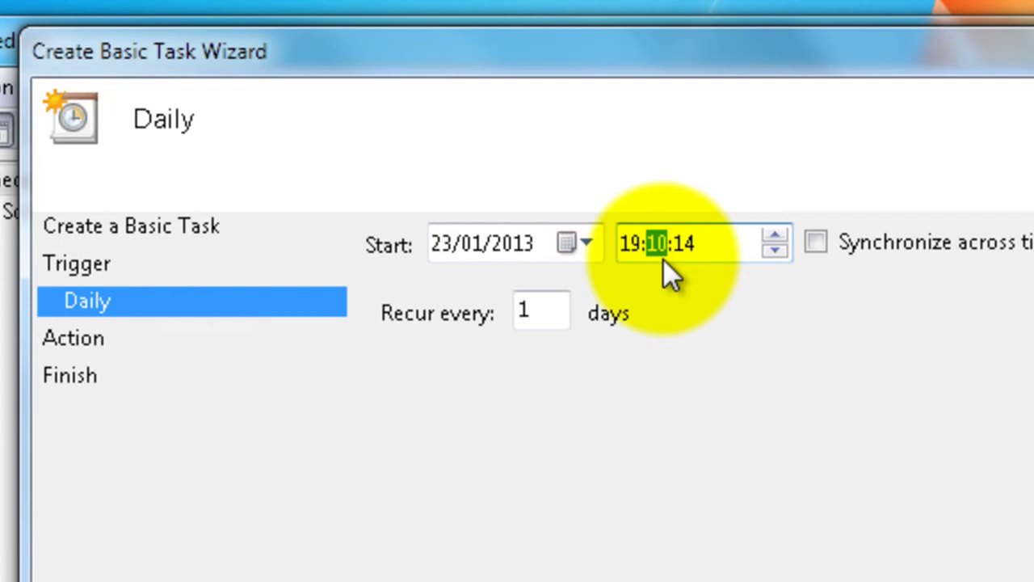
{"action": "type", "text": "0000"}
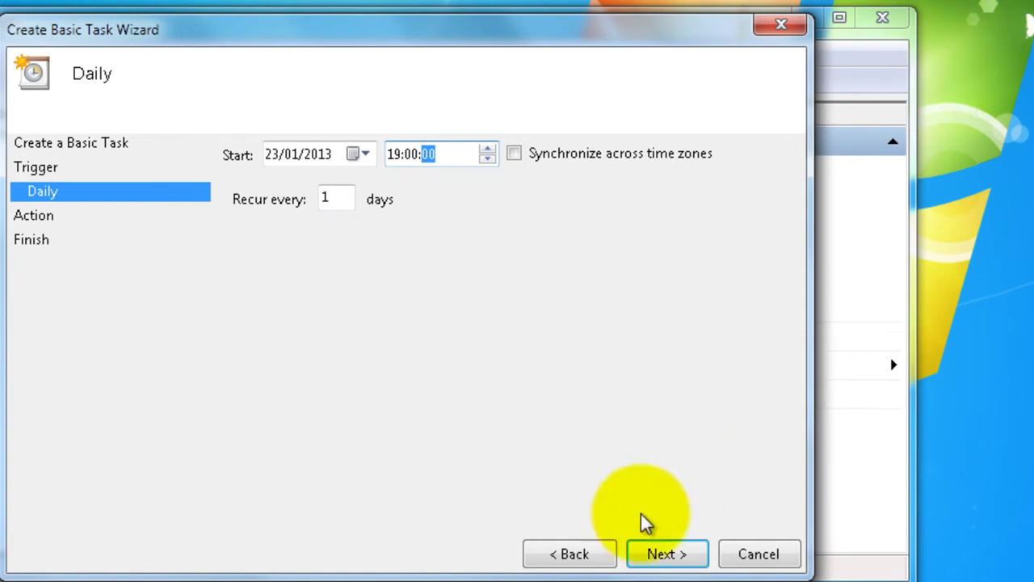
{"action": "left_click", "coordinate": [656, 557]}
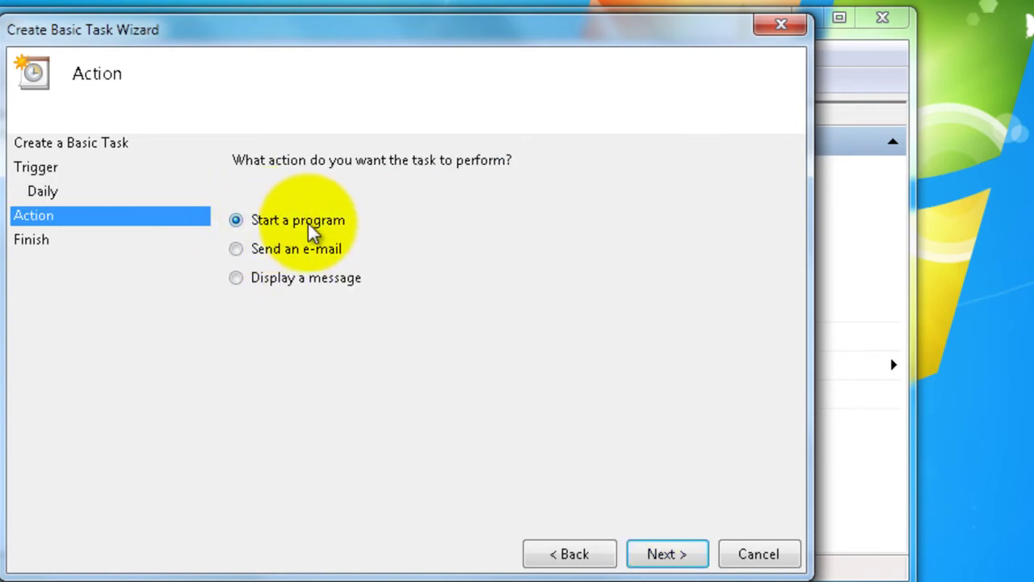
Have the task start the program mbam.exe from C:\Program Files (x86)\Malwarebytes' Anti-Malware.
{"action": "left_click", "coordinate": [656, 558]}
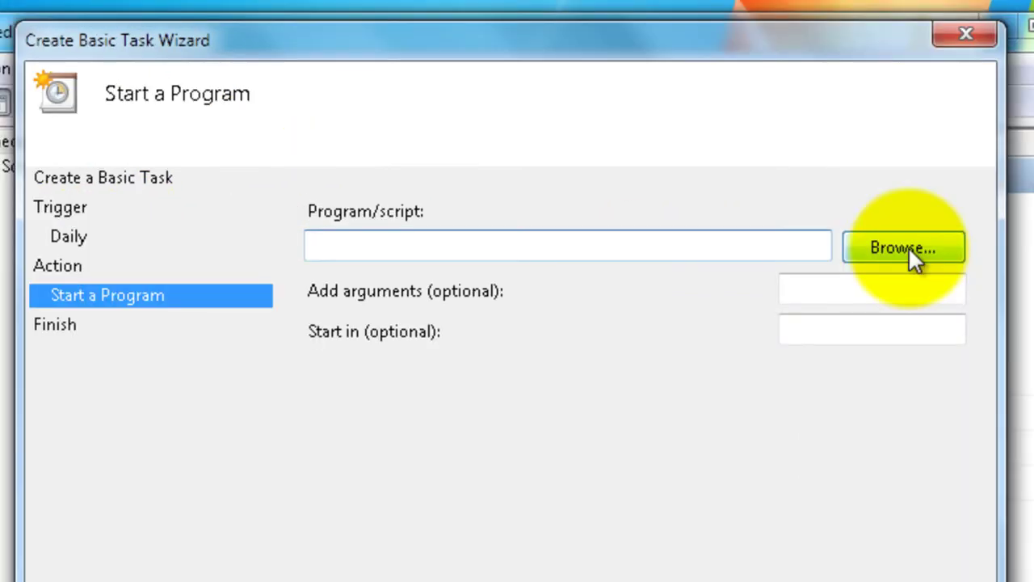
{"action": "left_click", "coordinate": [908, 246]}
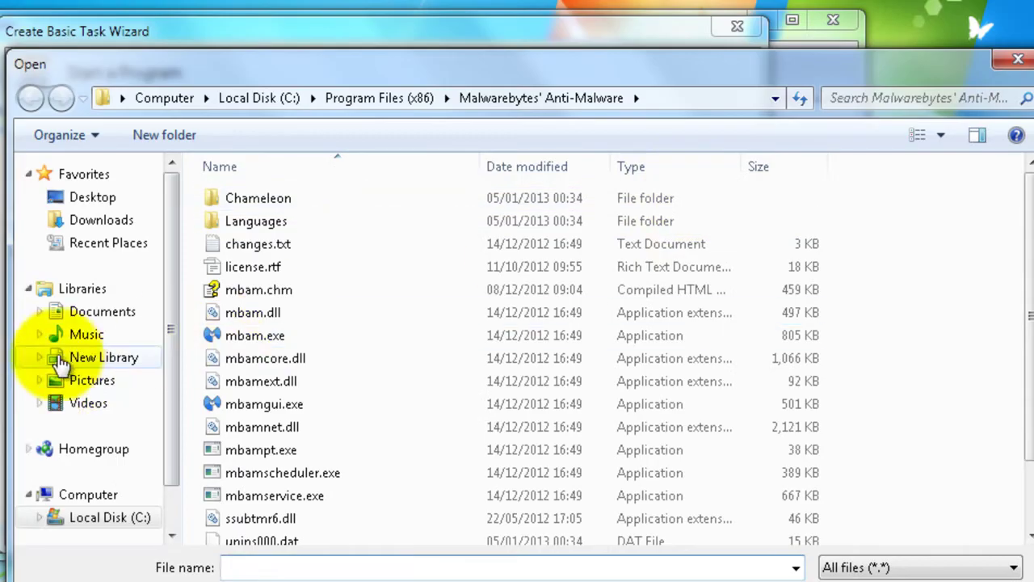
{"action": "left_click", "coordinate": [98, 519]}
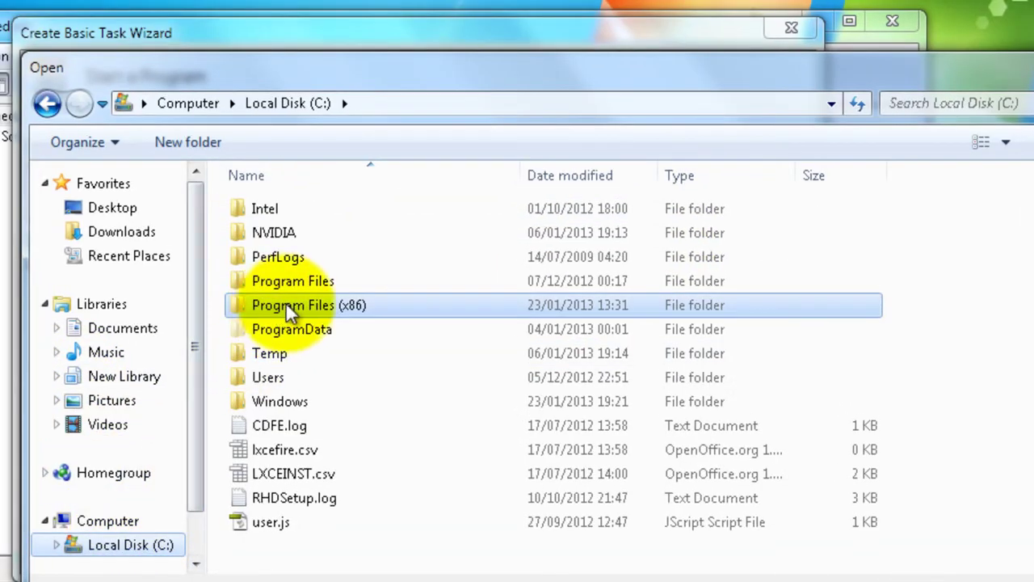
{"action": "double_click", "coordinate": [332, 309]}
{"action": "scroll", "coordinate": [303, 388], "scroll_direction": "down", "scroll_amount": 4}
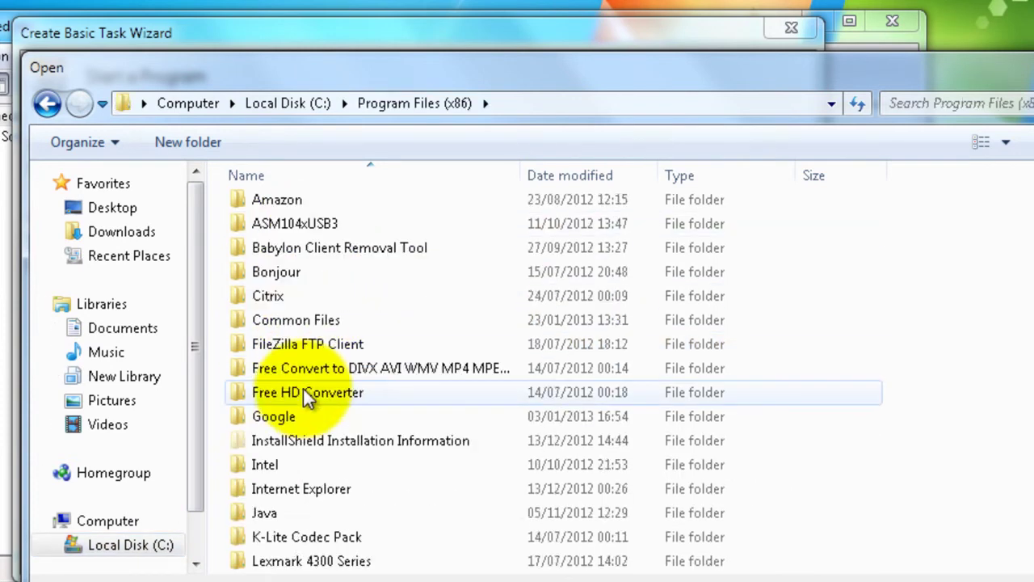
{"action": "double_click", "coordinate": [307, 412]}
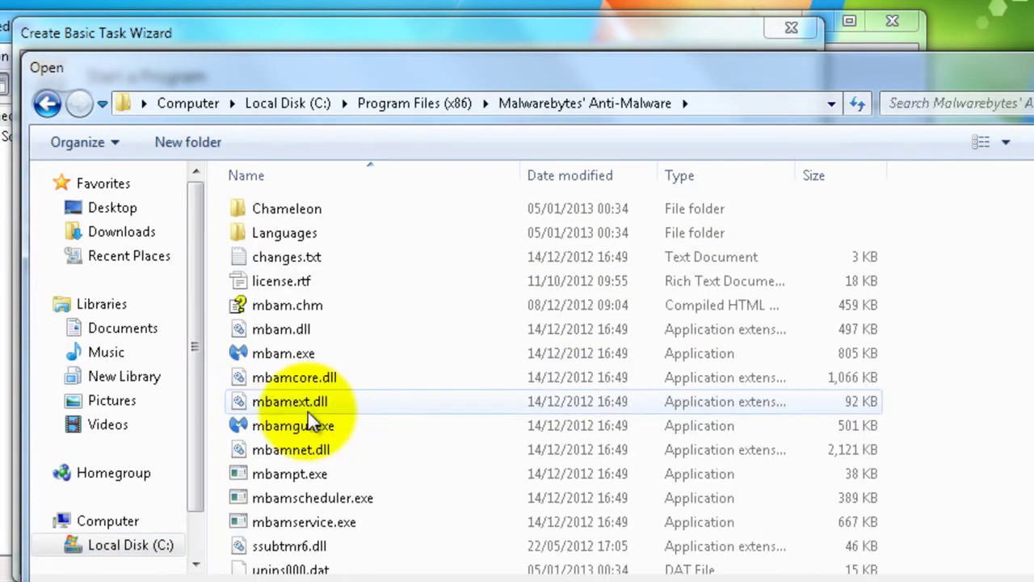
{"action": "left_click", "coordinate": [280, 356]}
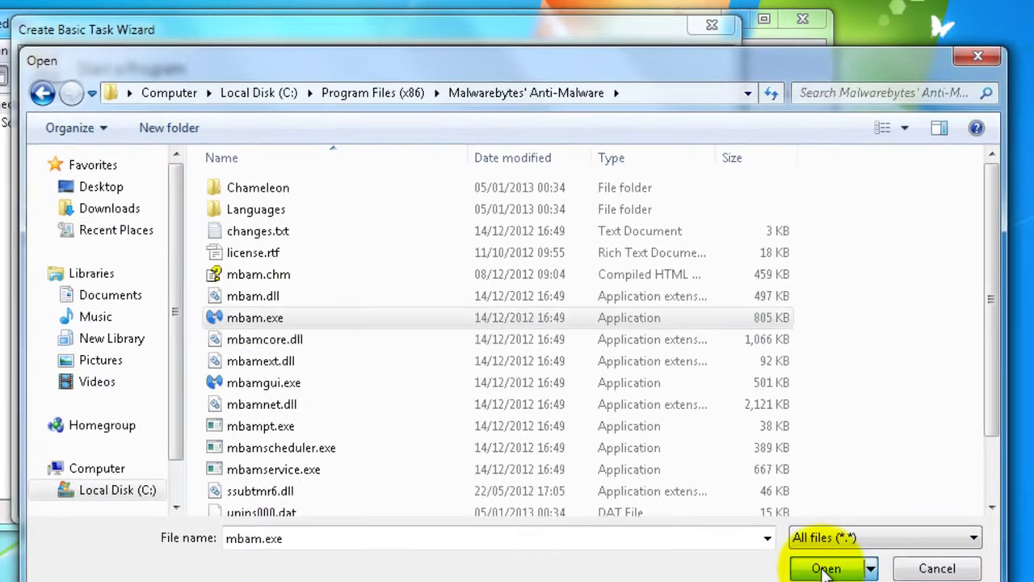
{"action": "left_click", "coordinate": [886, 561]}
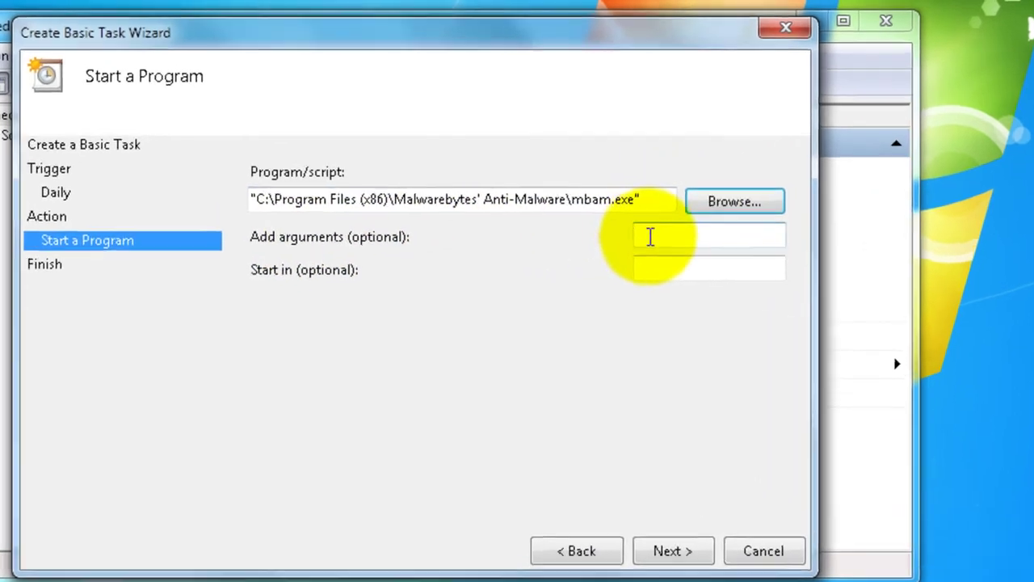
Add the argument /update to the program and finish creating the task.
{"action": "left_click", "coordinate": [590, 215]}
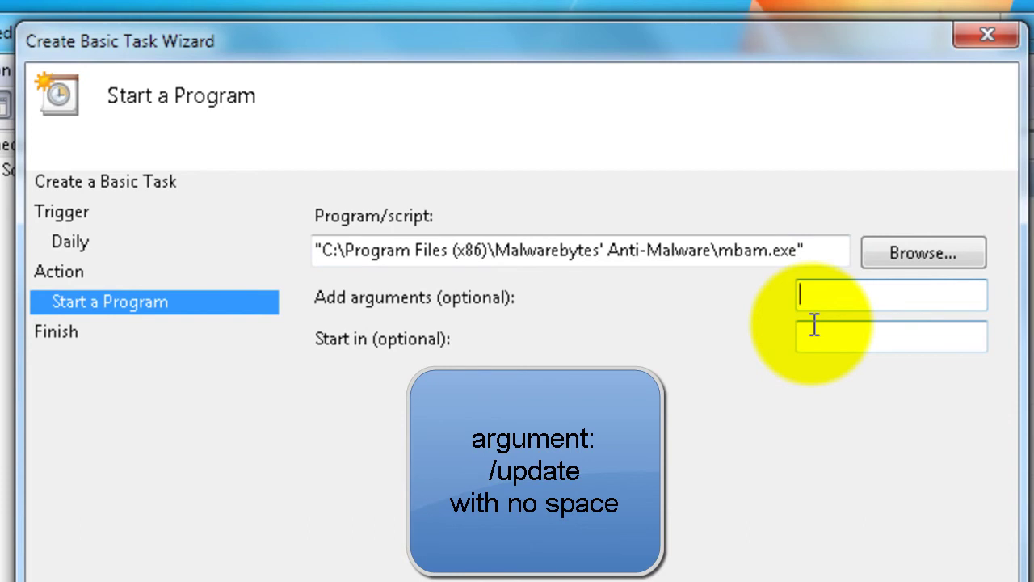
{"action": "type", "text": "/"}
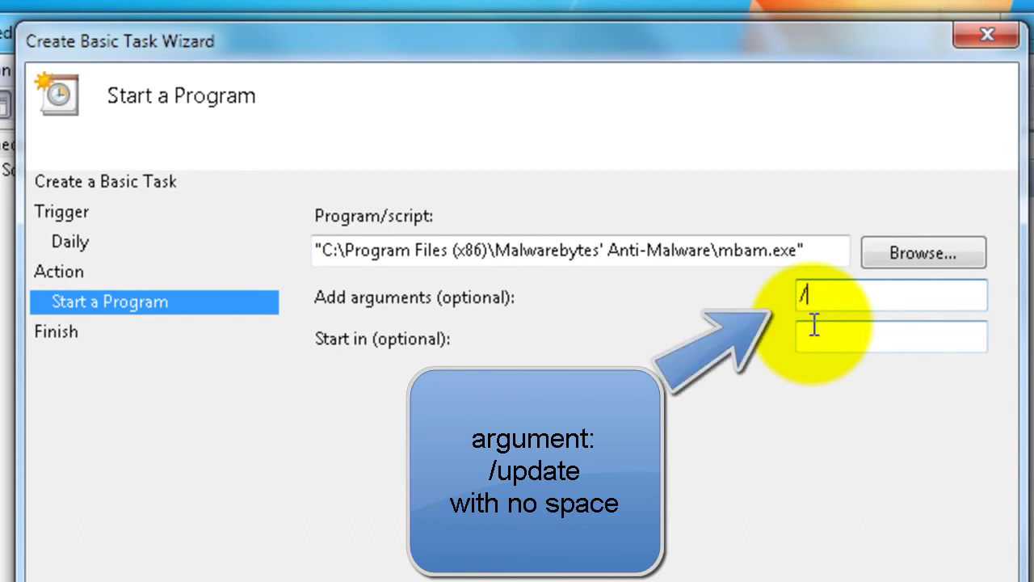
{"action": "type", "text": "updat"}
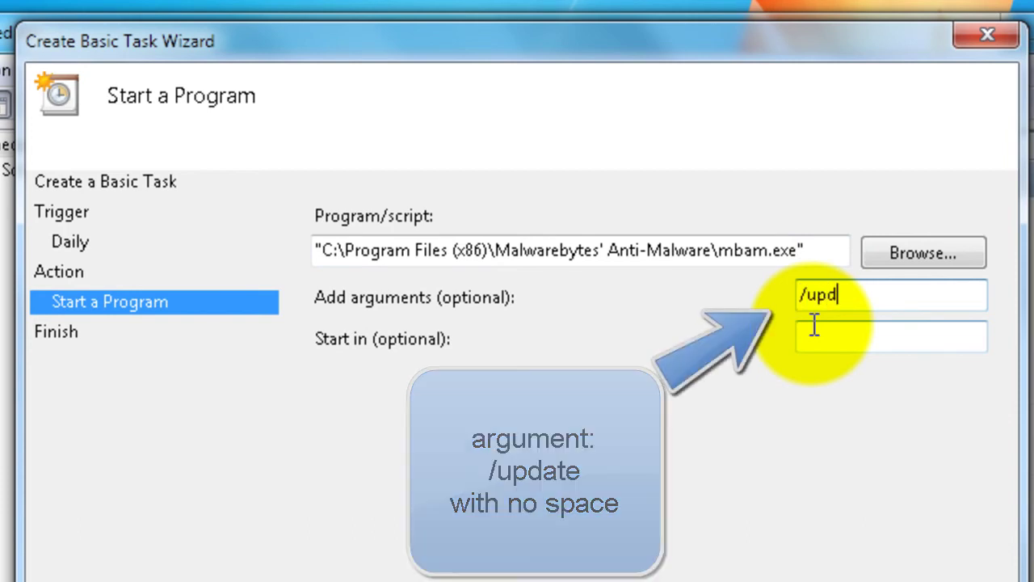
{"action": "type", "text": "e"}
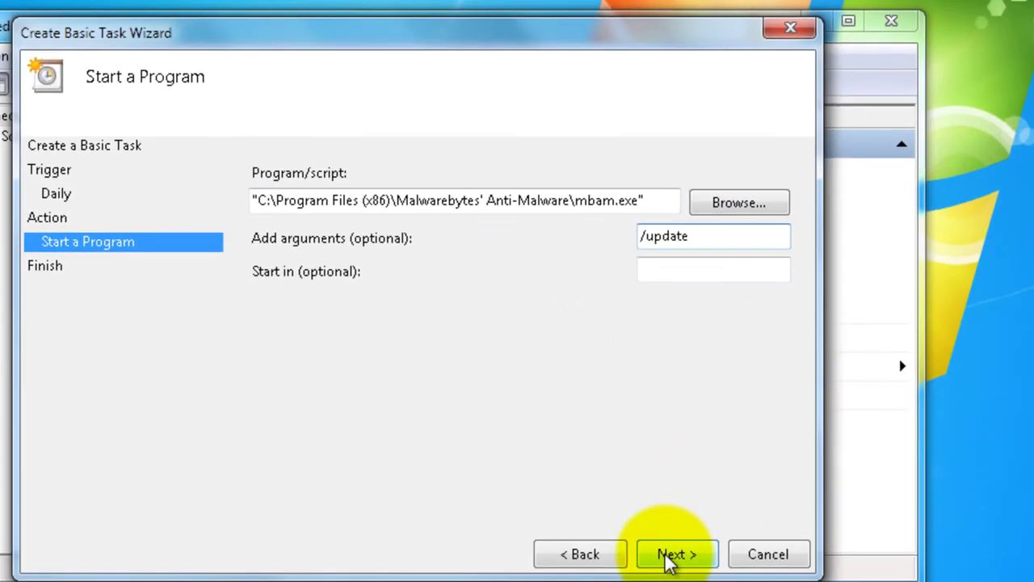
{"action": "left_click", "coordinate": [832, 581]}
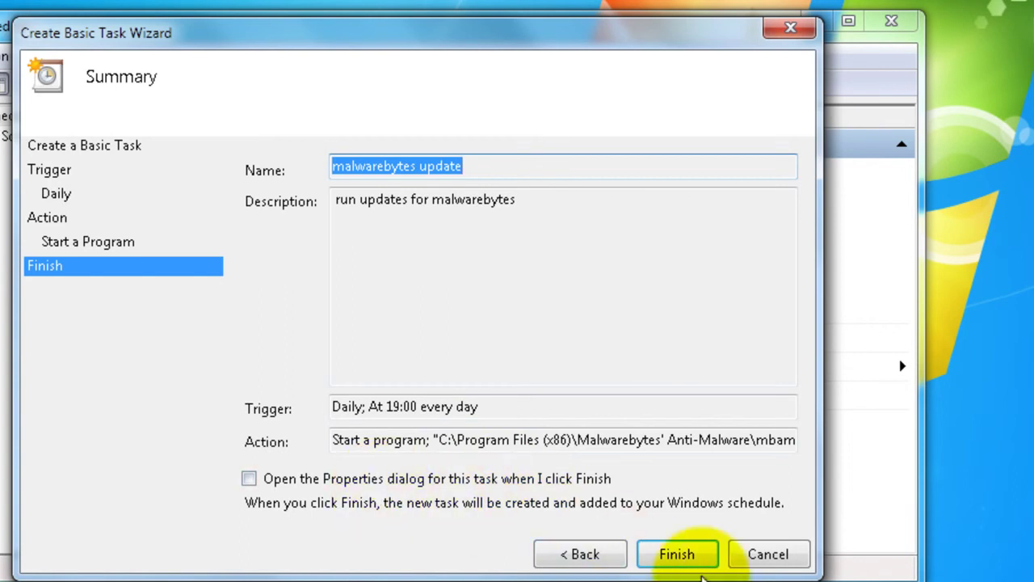
{"action": "left_click", "coordinate": [677, 554]}
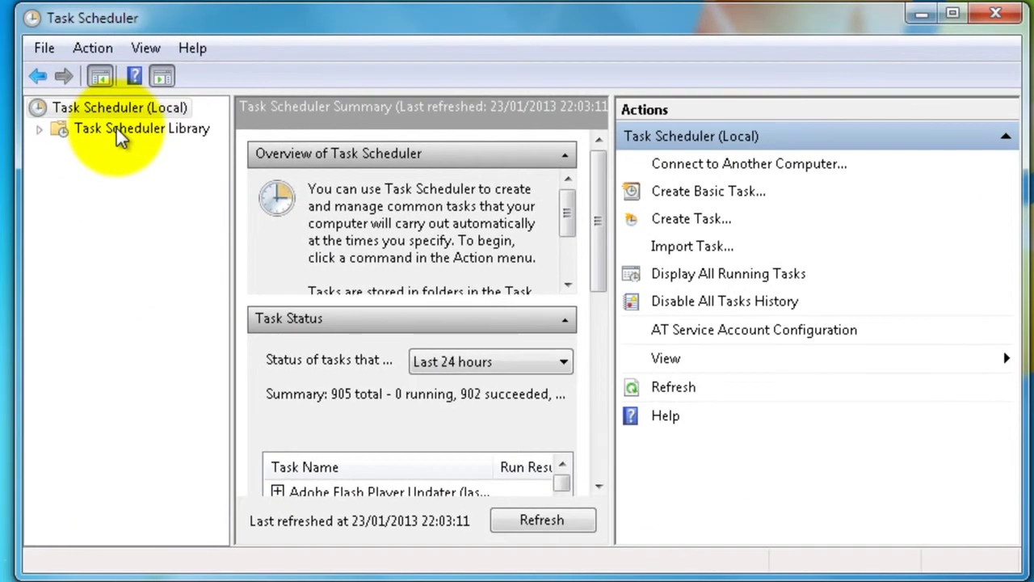
Look for the malwarebytes update task in the library, and restart Task Scheduler to reload the library's task list.
{"action": "left_click", "coordinate": [20, 137]}
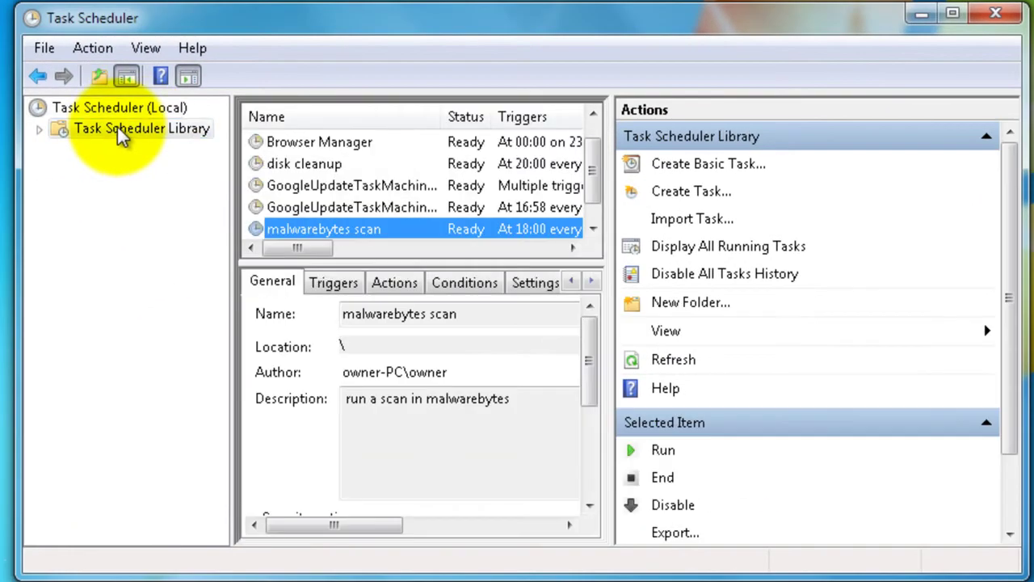
{"action": "left_click", "coordinate": [593, 229]}
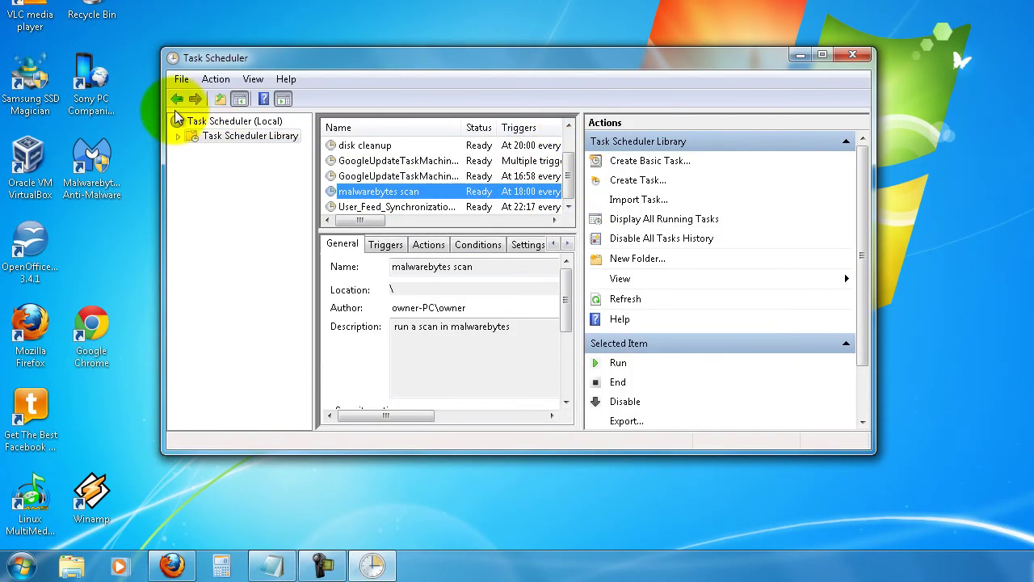
{"action": "left_click", "coordinate": [852, 54]}
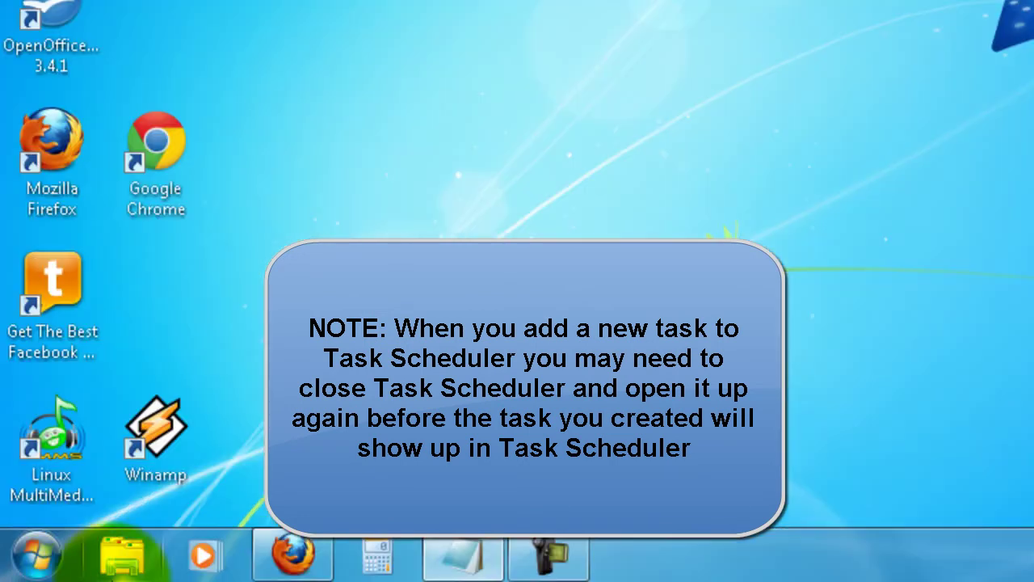
{"action": "left_click", "coordinate": [42, 557]}
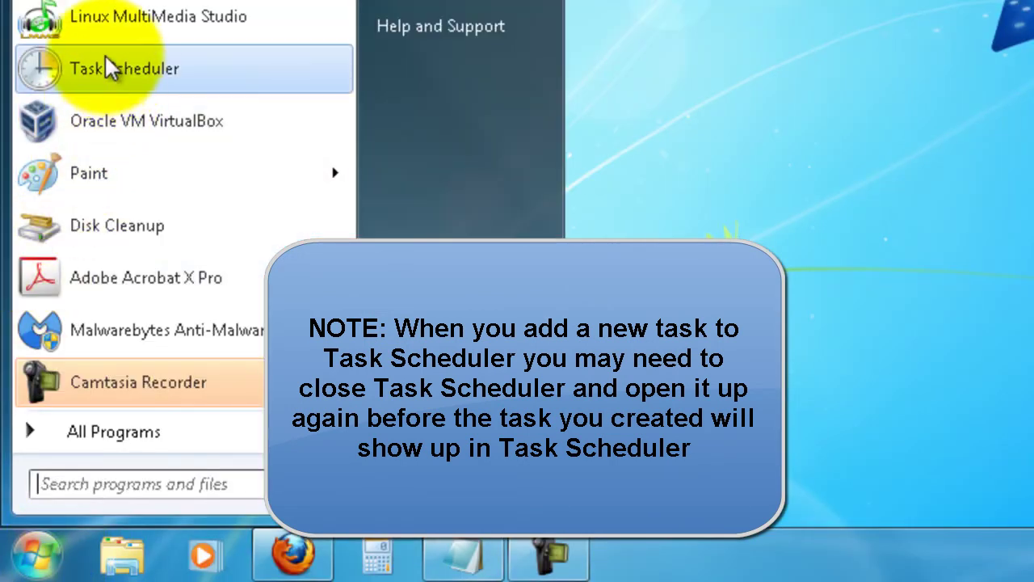
{"action": "left_click", "coordinate": [114, 68]}
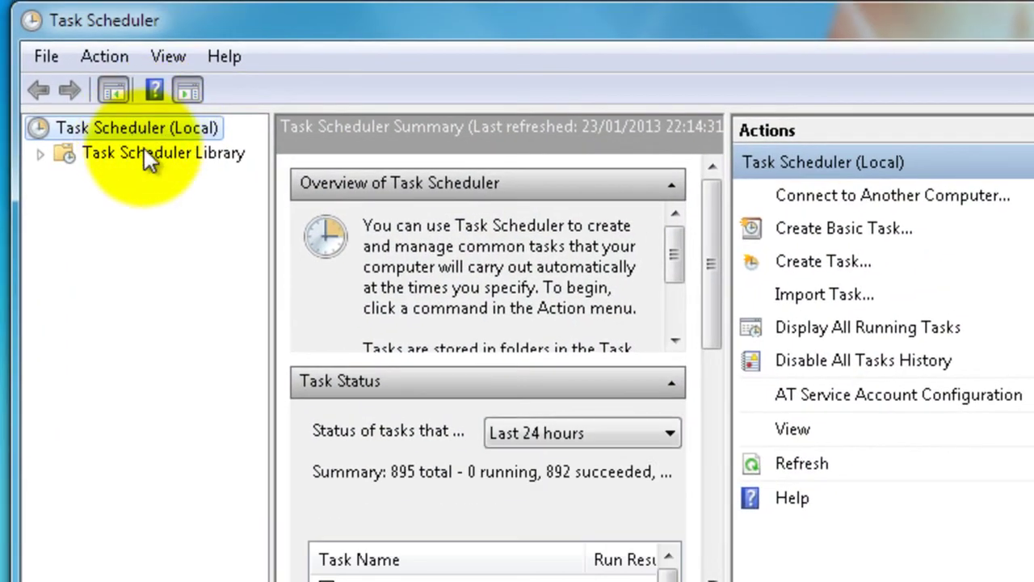
{"action": "left_click", "coordinate": [144, 151]}
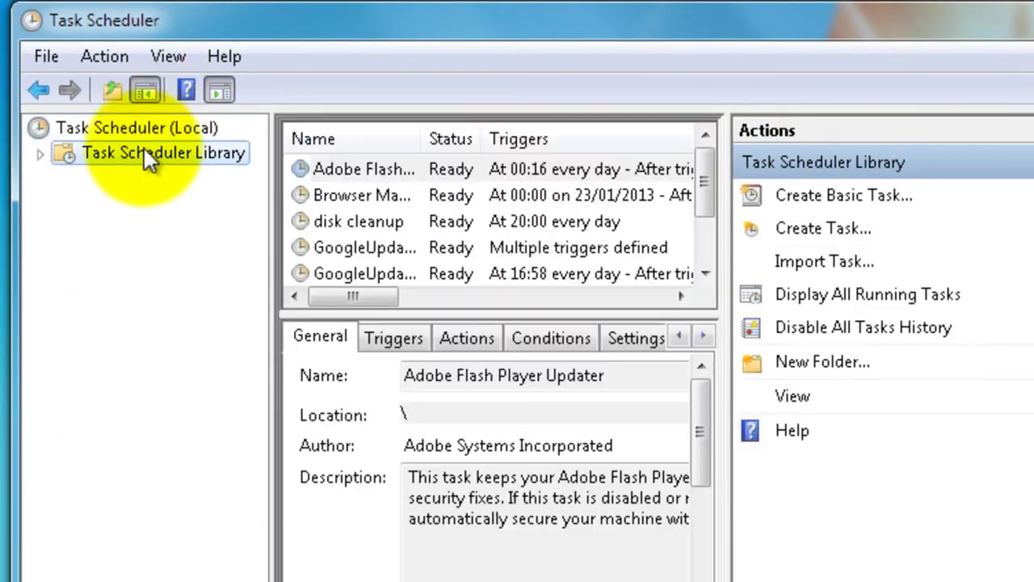
Select the malwarebytes update task in the library and widen the Name column to show full task names.
{"action": "left_click", "coordinate": [708, 272]}
{"action": "left_click", "coordinate": [708, 274]}
{"action": "left_click", "coordinate": [708, 274]}
{"action": "left_click", "coordinate": [339, 247]}
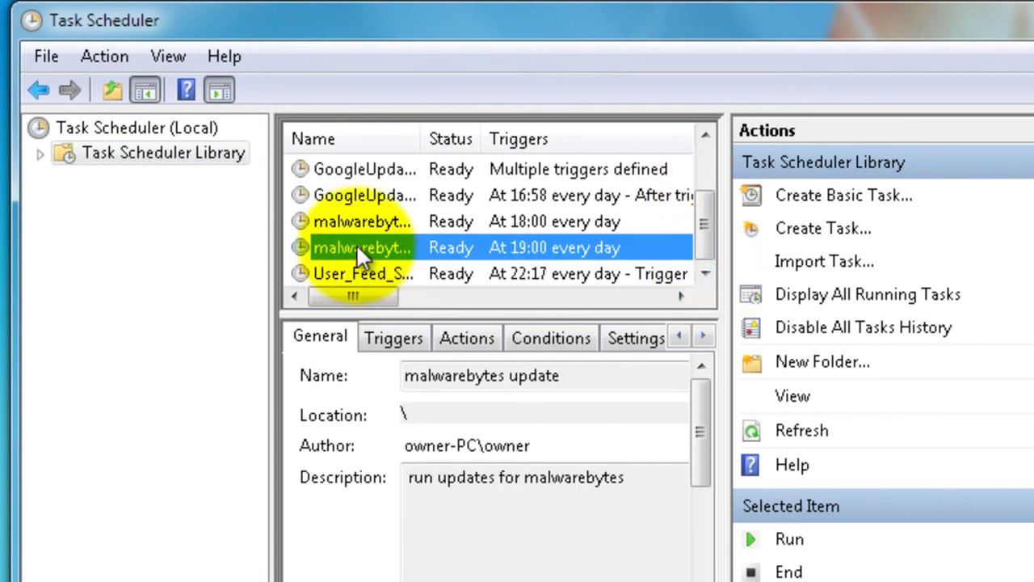
{"action": "left_click_drag", "start_coordinate": [418, 129], "coordinate": [506, 134]}
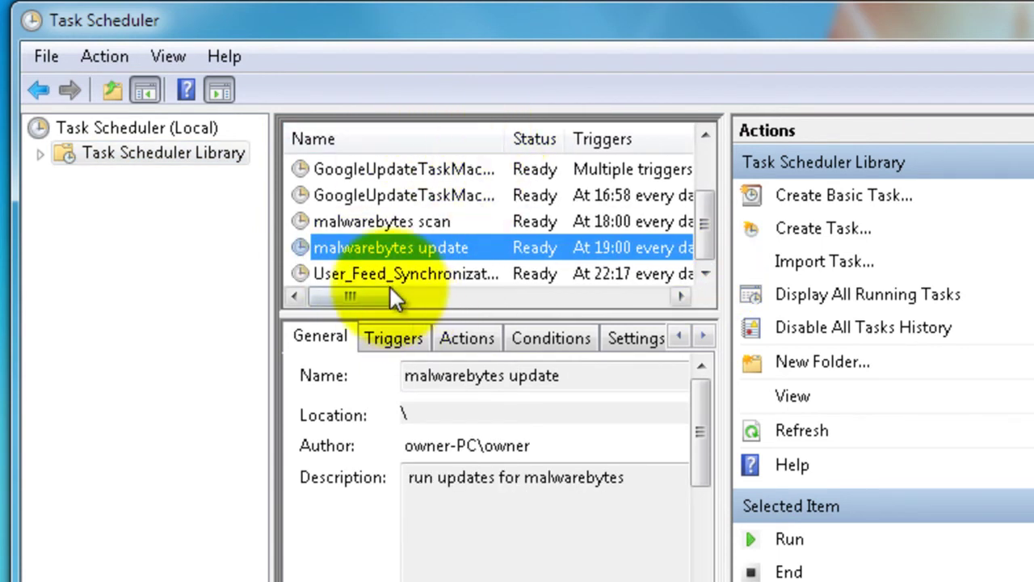
Set the malwarebytes update task to run with highest privileges and save its properties.
{"action": "right_click", "coordinate": [393, 245]}
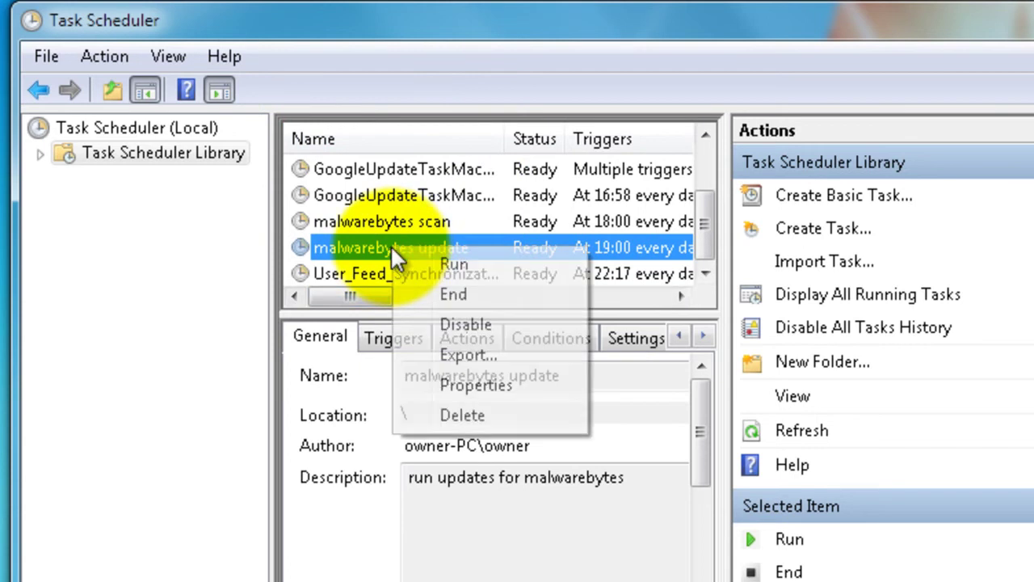
{"action": "left_click", "coordinate": [463, 385]}
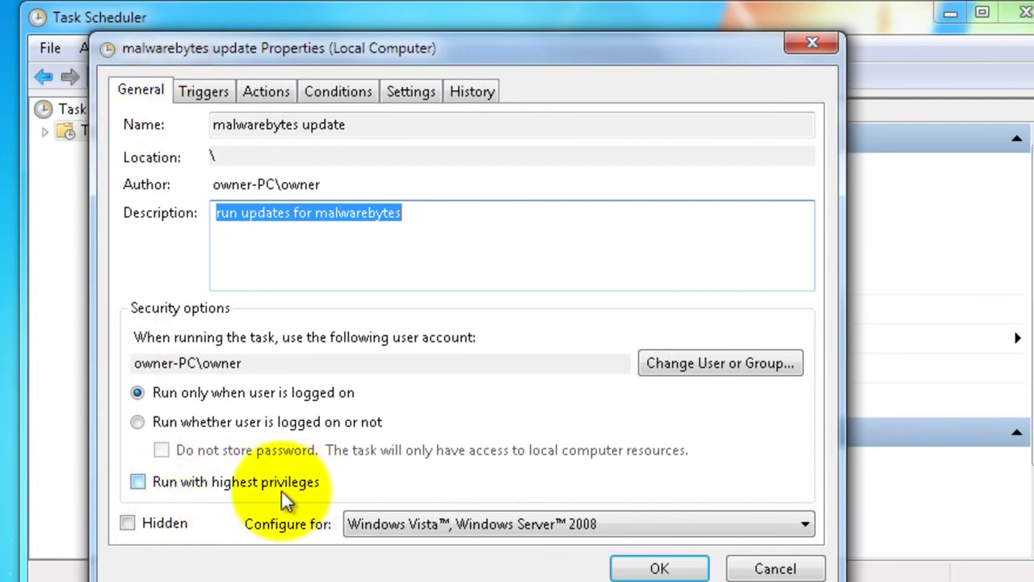
{"action": "left_click", "coordinate": [135, 482]}
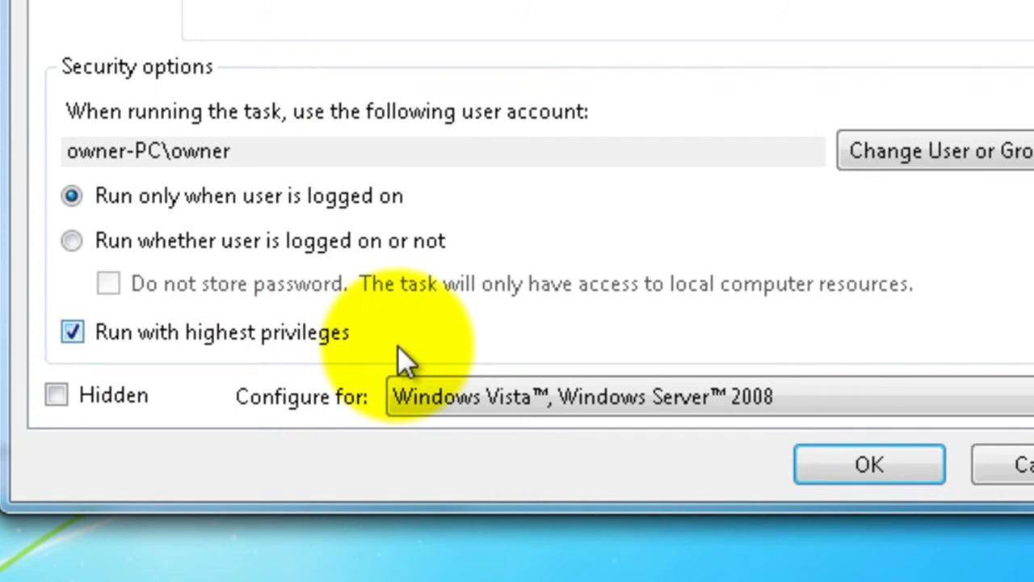
{"action": "left_click", "coordinate": [869, 495]}
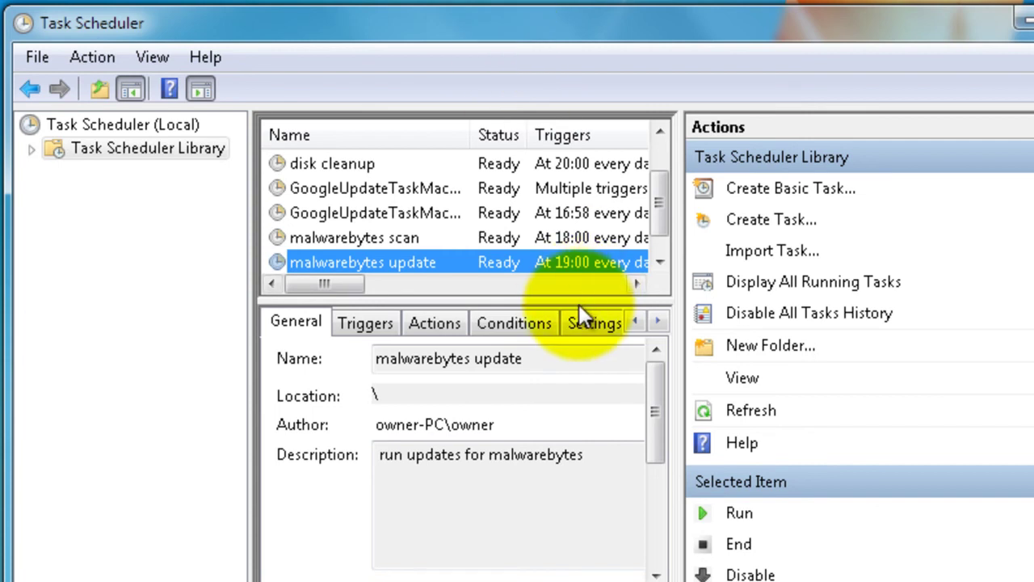
Run the malwarebytes update task manually to test it, and move the update progress and result windows over the Task Scheduler window.
{"action": "right_click", "coordinate": [393, 262]}
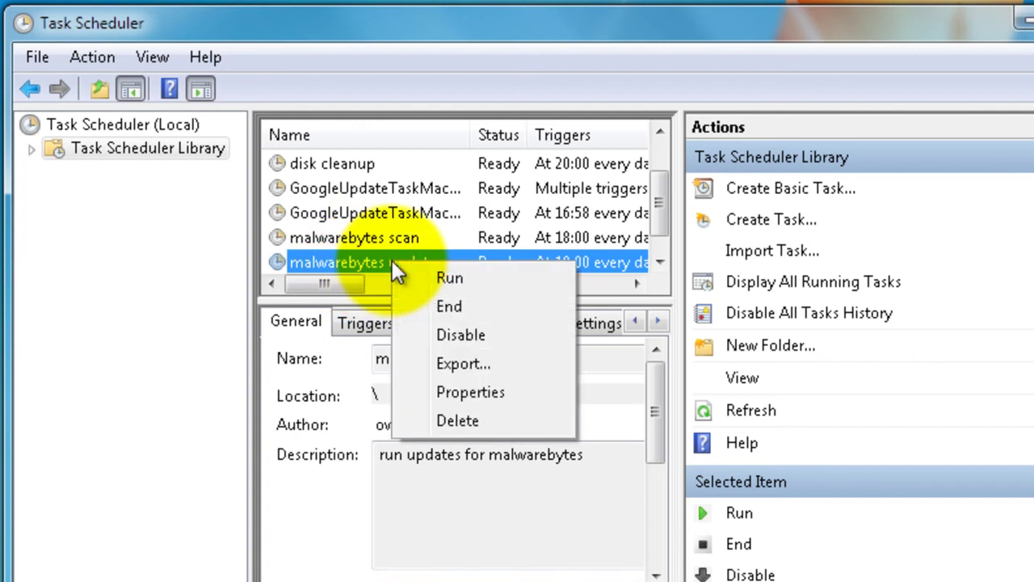
{"action": "left_click", "coordinate": [448, 276]}
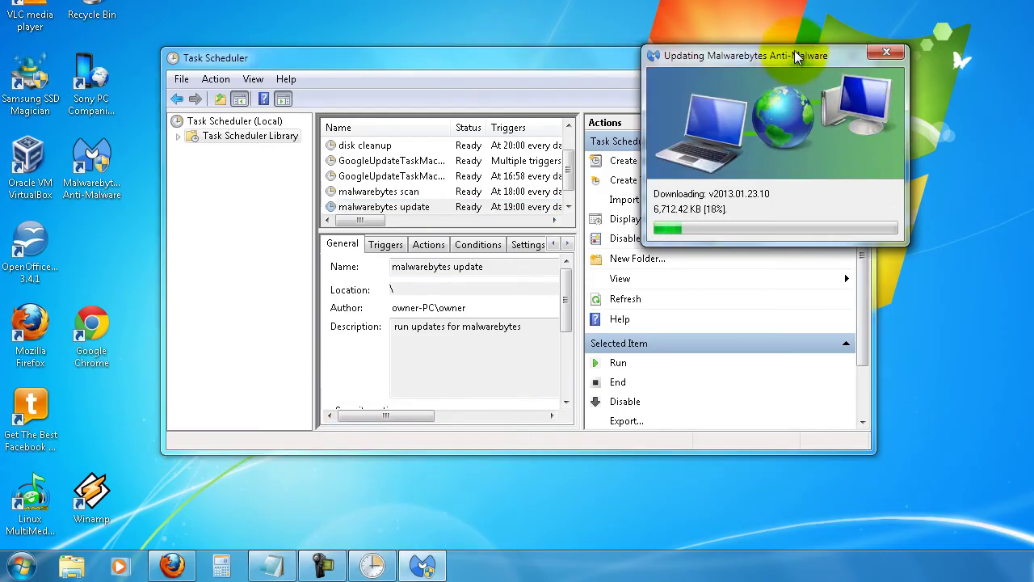
{"action": "left_click_drag", "start_coordinate": [797, 56], "coordinate": [605, 111]}
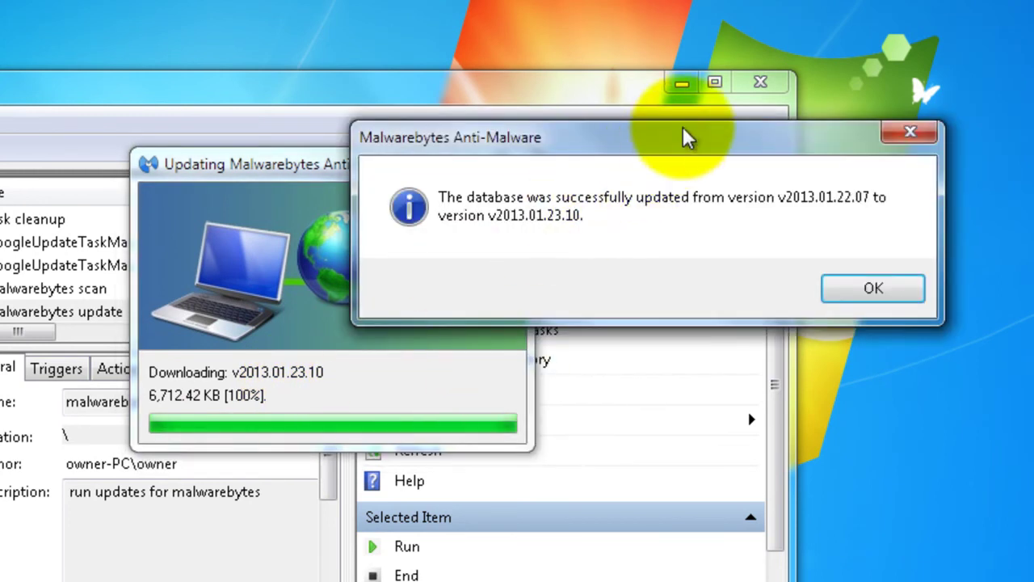
{"action": "left_click_drag", "start_coordinate": [686, 132], "coordinate": [393, 228]}
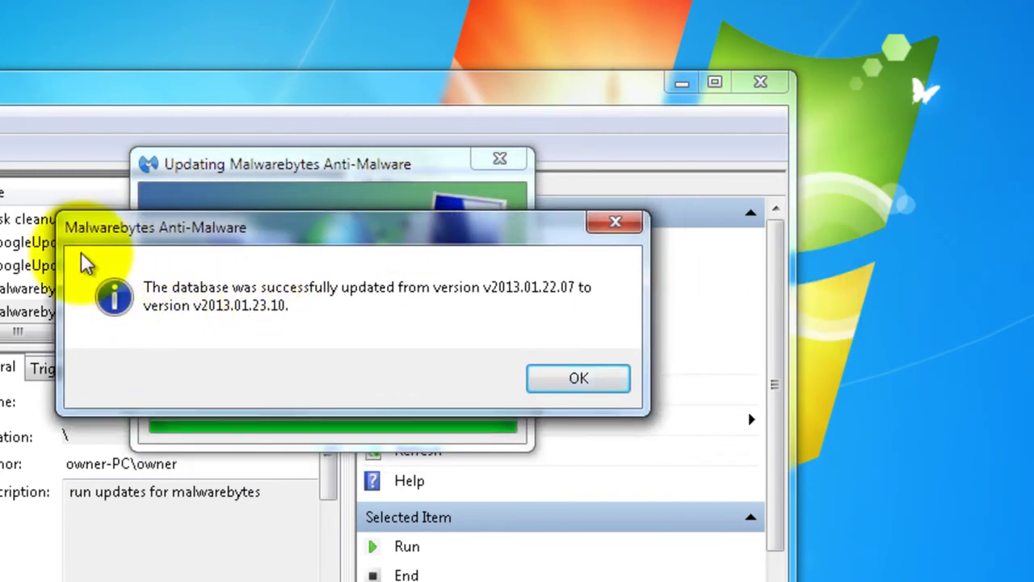